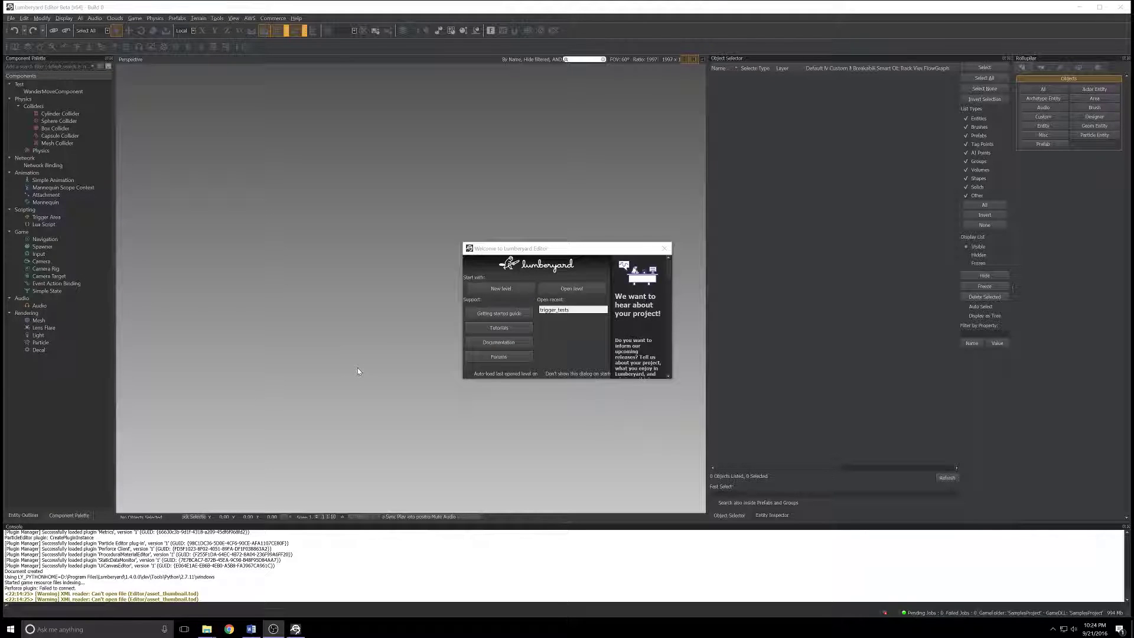
Step: Create the level ambient_audio with a generated terrain texture, then list the Audio object types
{"action": "left_click", "coordinate": [499, 288]}
{"action": "type", "text": "ambient_audio"}
{"action": "key", "text": "Return"}
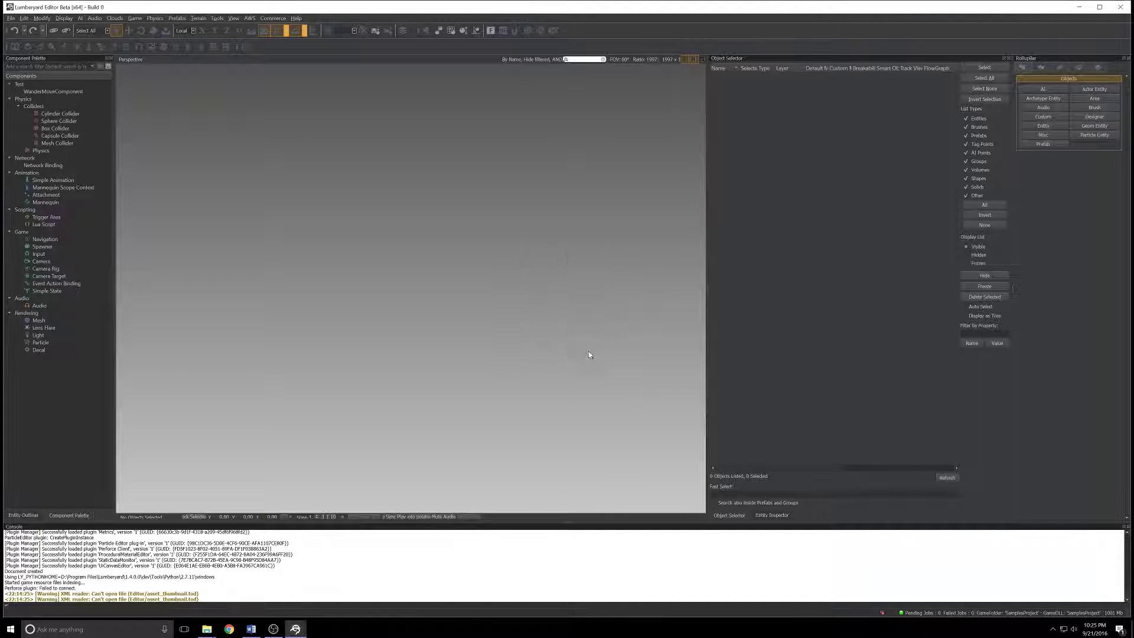
{"action": "left_click", "coordinate": [569, 356]}
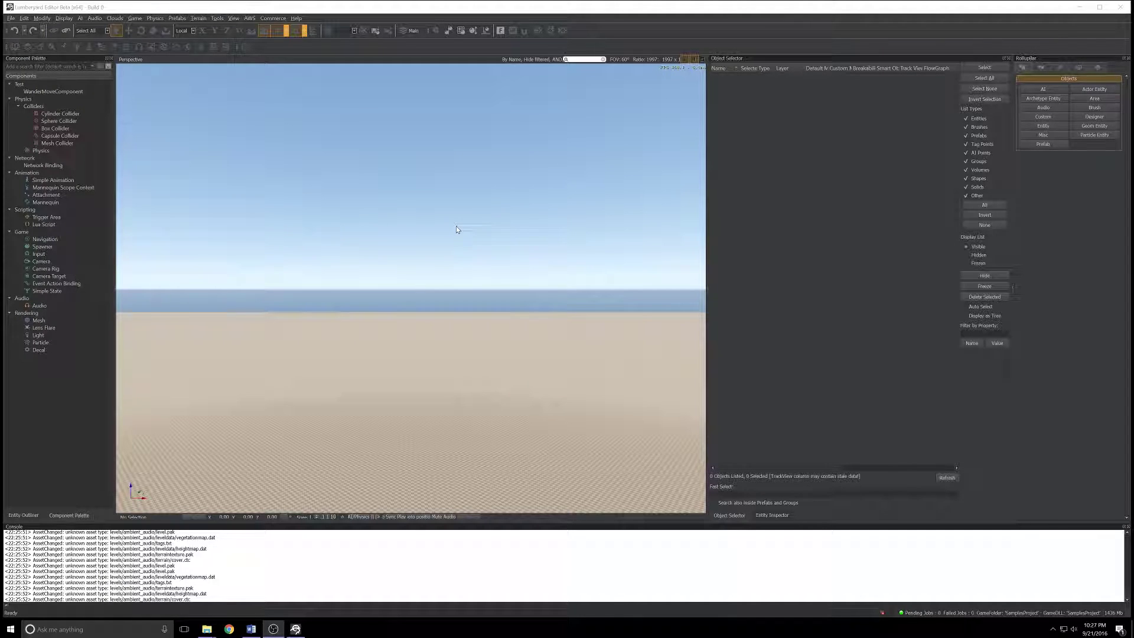
{"action": "left_click", "coordinate": [1049, 109]}
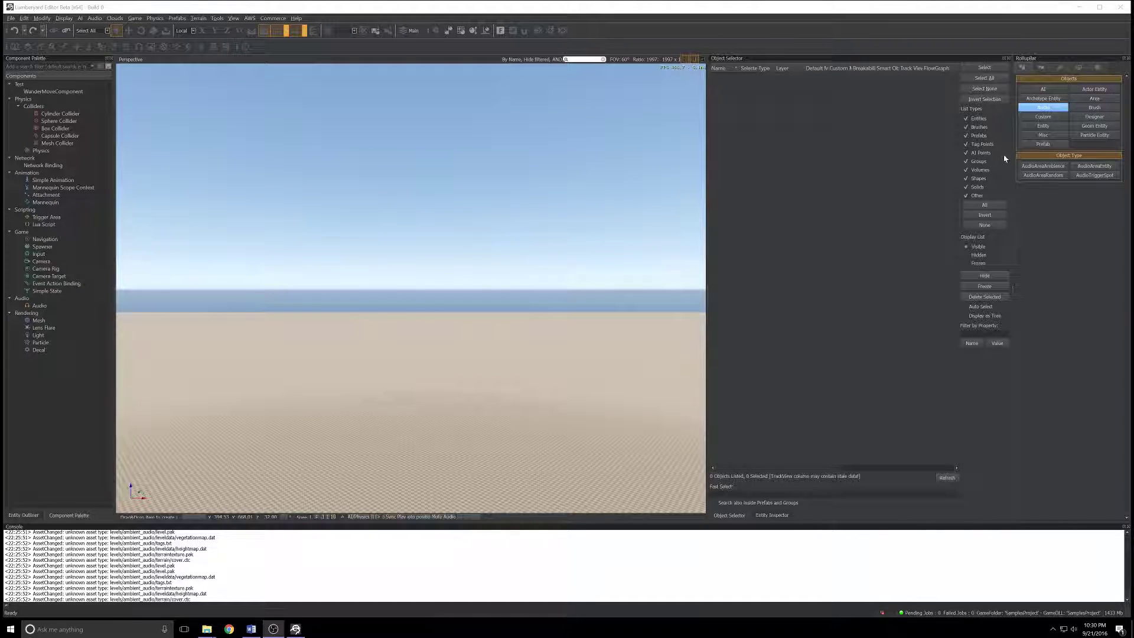
Step: Place an AudioAreaAmbience entity on the terrain
{"action": "left_click", "coordinate": [1038, 167]}
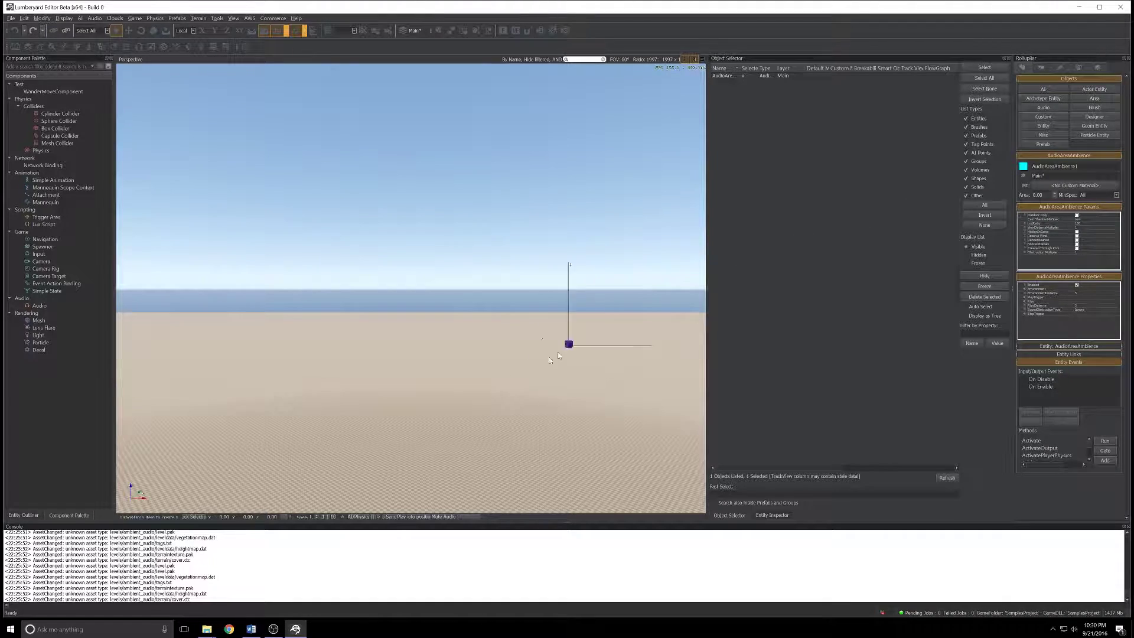
{"action": "right_click_drag", "start_coordinate": [474, 400], "coordinate": [430, 405]}
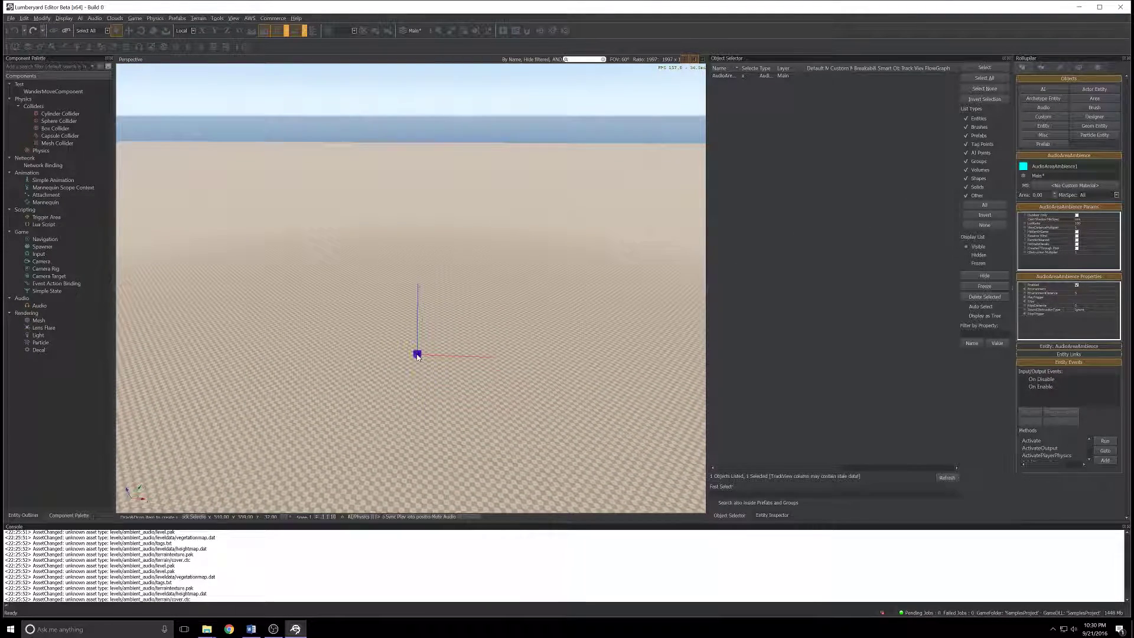
{"action": "left_click", "coordinate": [418, 342]}
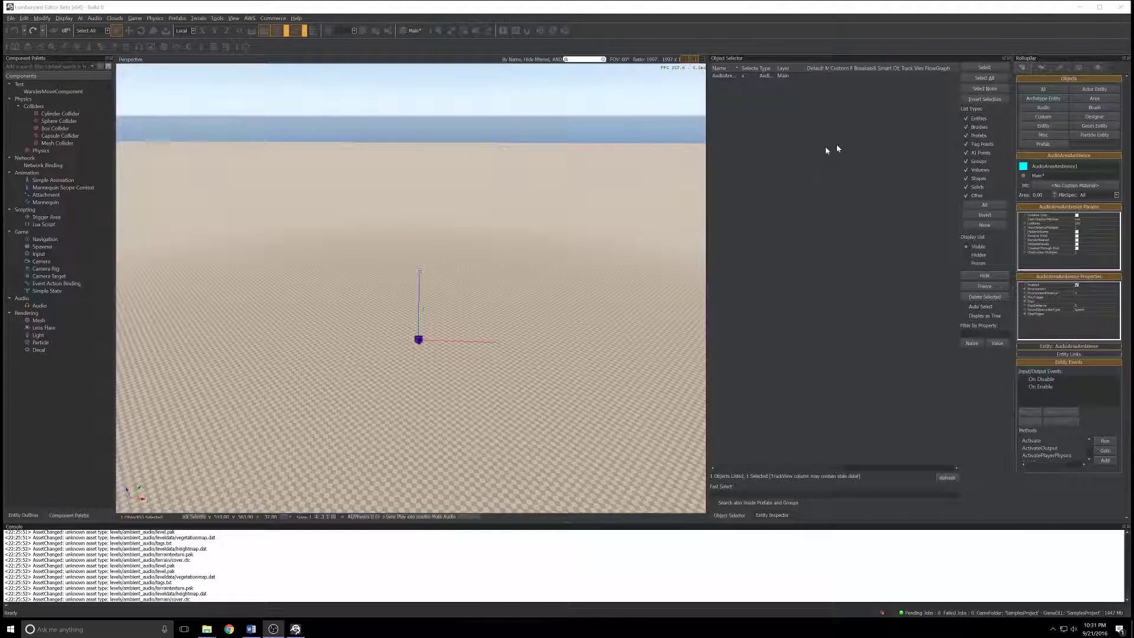
Step: Place an AreaBox on the terrain to the left of the ambience entity
{"action": "left_click", "coordinate": [1076, 98]}
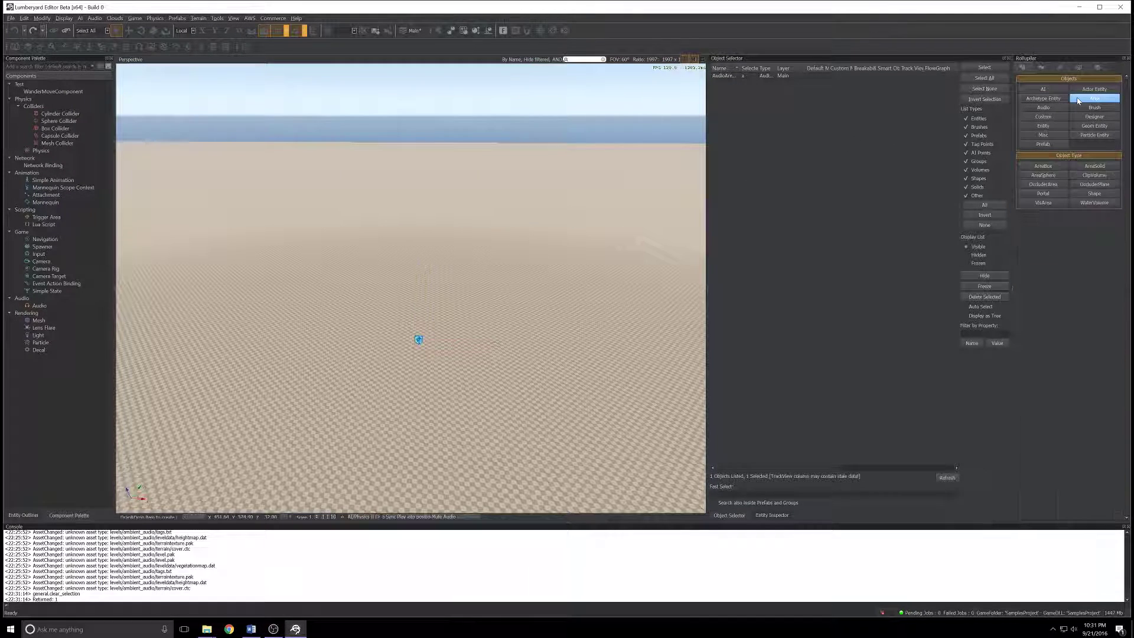
{"action": "left_click", "coordinate": [1048, 169]}
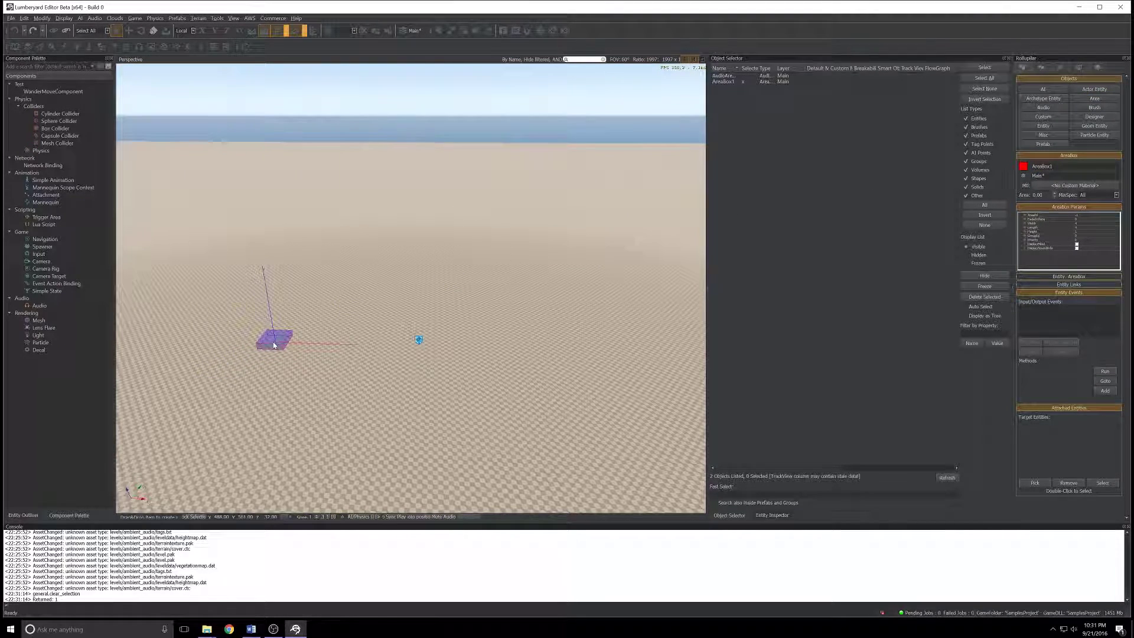
{"action": "left_click", "coordinate": [272, 341]}
{"action": "left_click", "coordinate": [273, 629]}
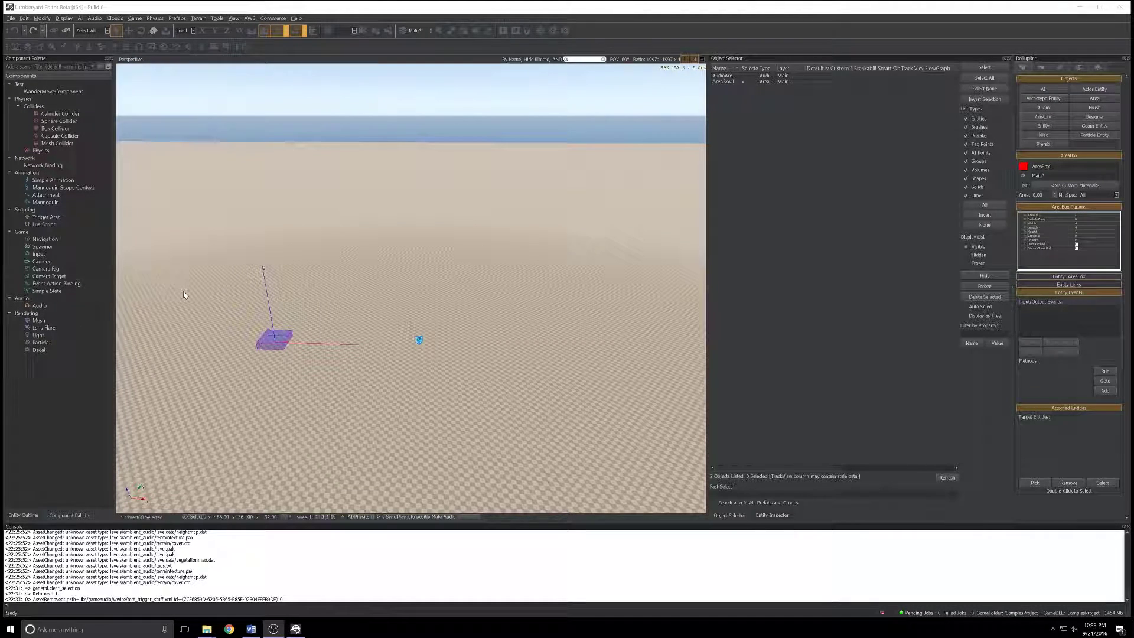
Step: Open the Audio Controls Editor from View > Open View Pane
{"action": "left_click", "coordinate": [234, 18]}
{"action": "mouse_move", "coordinate": [241, 29]}
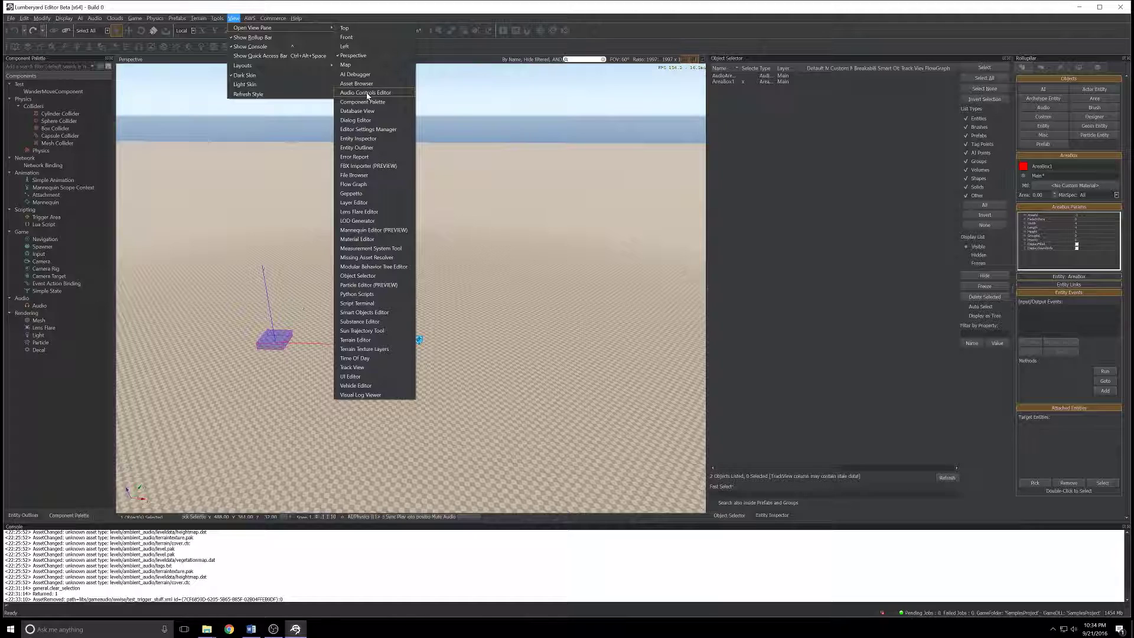
{"action": "left_click", "coordinate": [366, 93]}
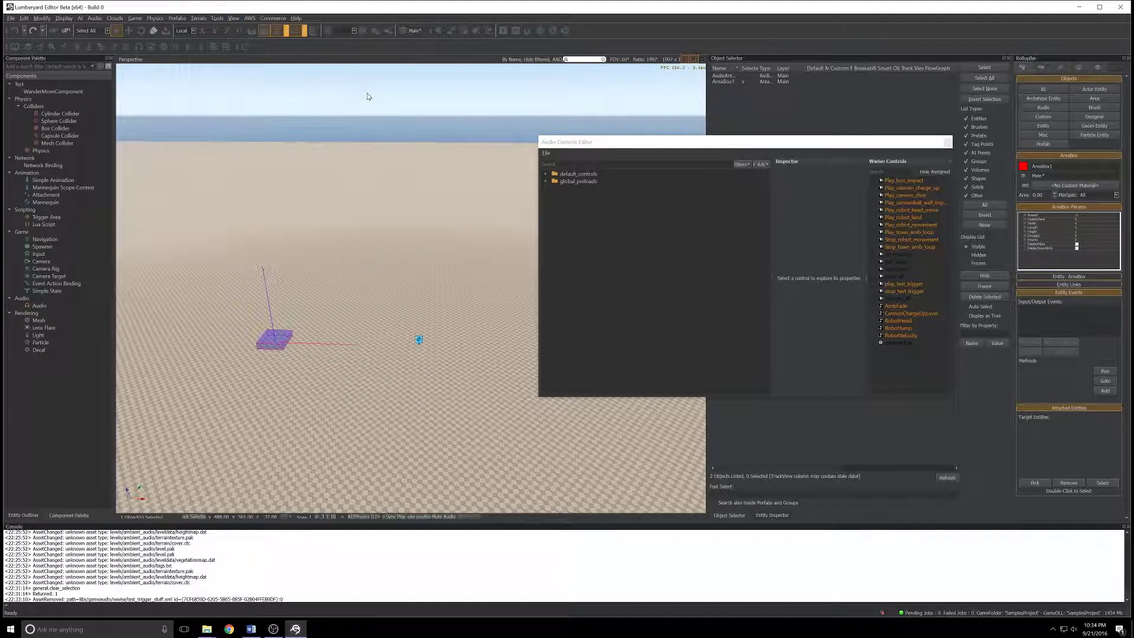
{"action": "key", "text": "alt+Tab"}
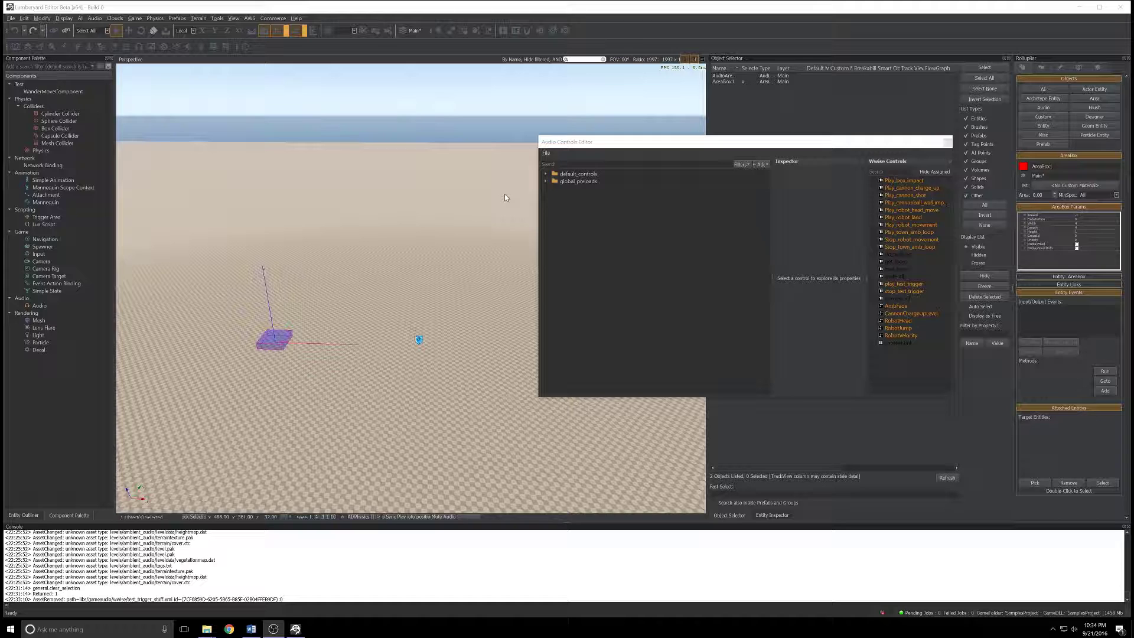
Step: Add a folder named test_trigger_stuff and move it to the top level of the controls tree
{"action": "right_click", "coordinate": [560, 203]}
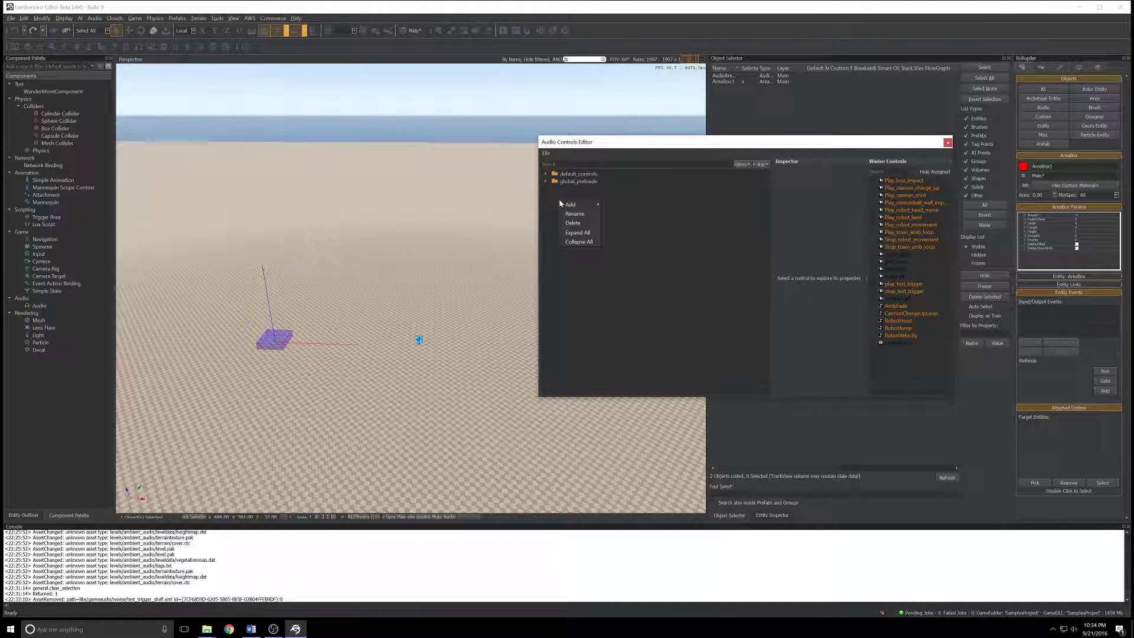
{"action": "mouse_move", "coordinate": [578, 205]}
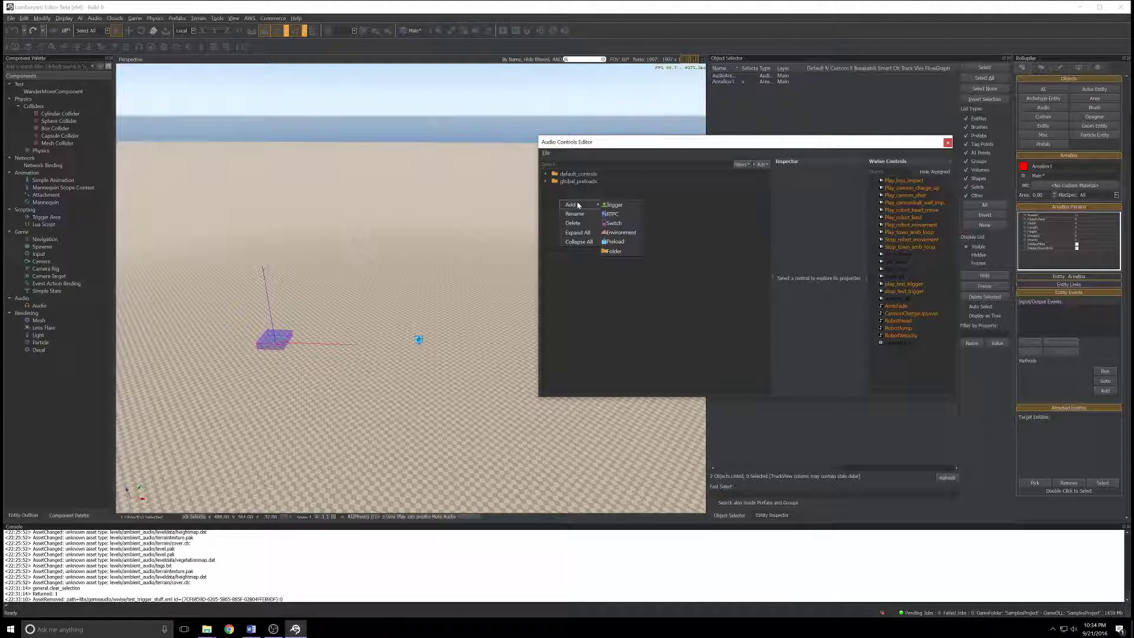
{"action": "left_click", "coordinate": [614, 250]}
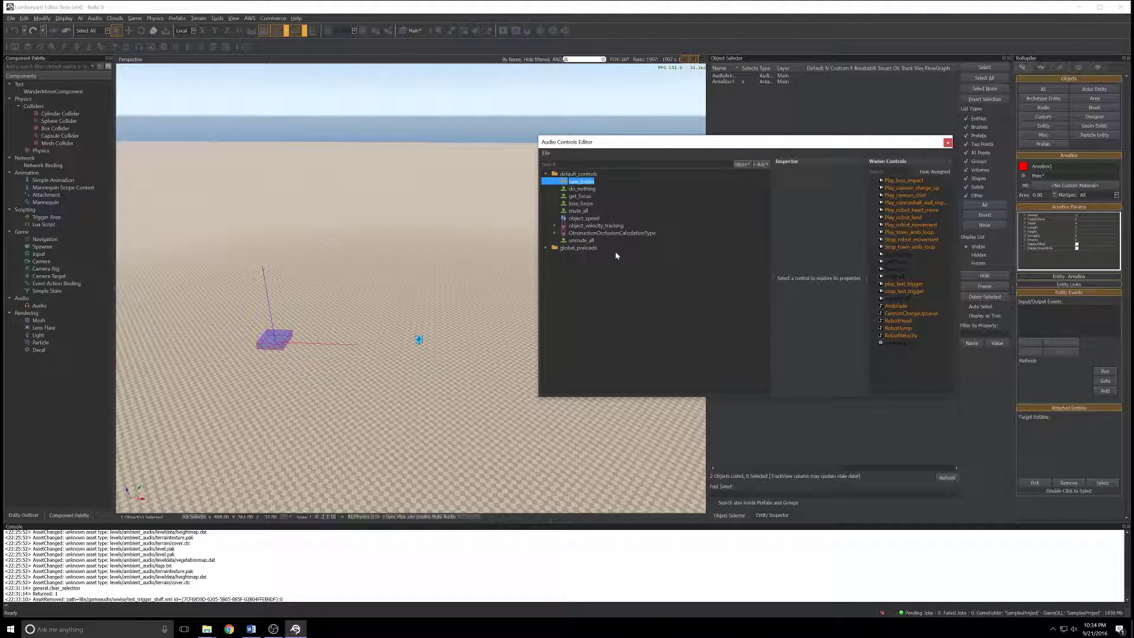
{"action": "type", "text": "test_trigger_stuff"}
{"action": "key", "text": "Return"}
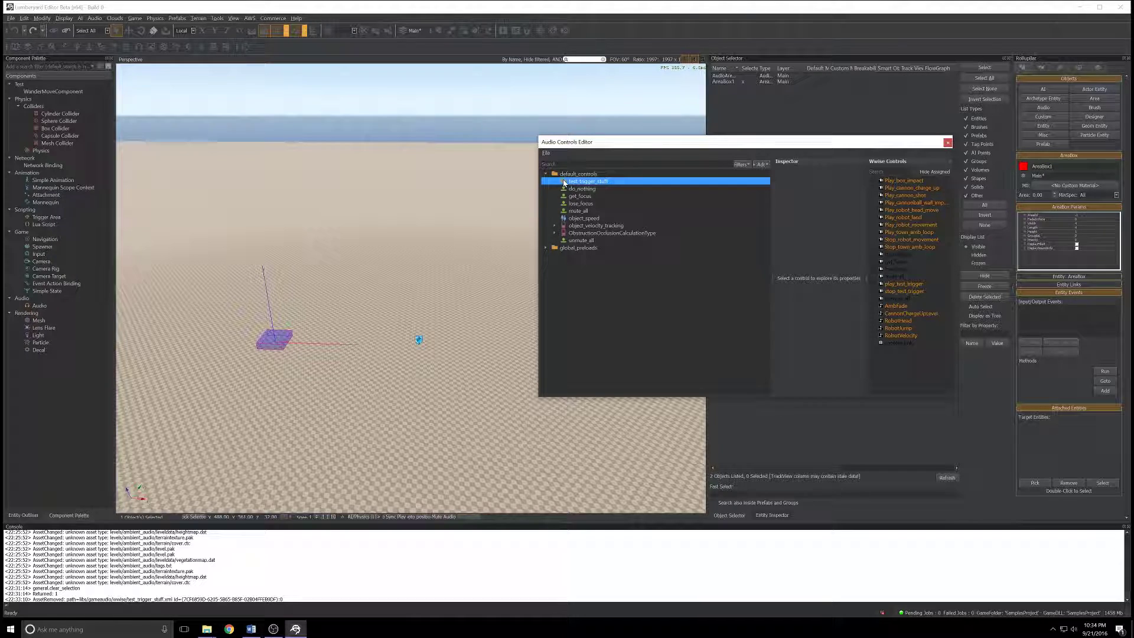
{"action": "left_click_drag", "start_coordinate": [564, 184], "coordinate": [561, 259]}
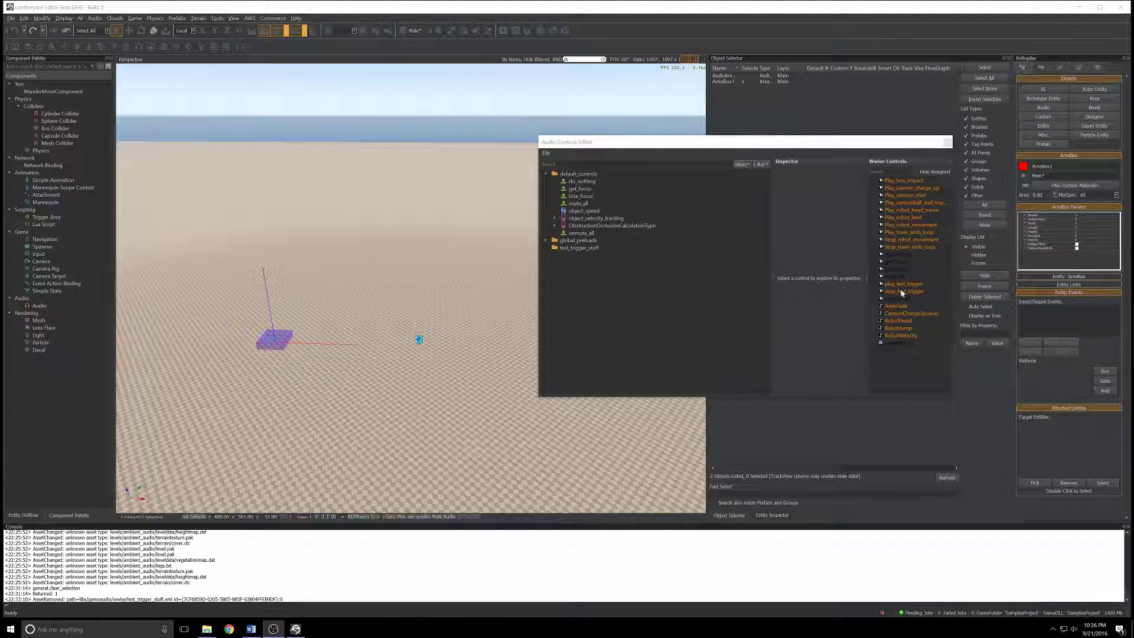
Step: Add the play_test_trigger and stop_test_trigger Wwise controls to the test_trigger_stuff folder
{"action": "left_click", "coordinate": [888, 284]}
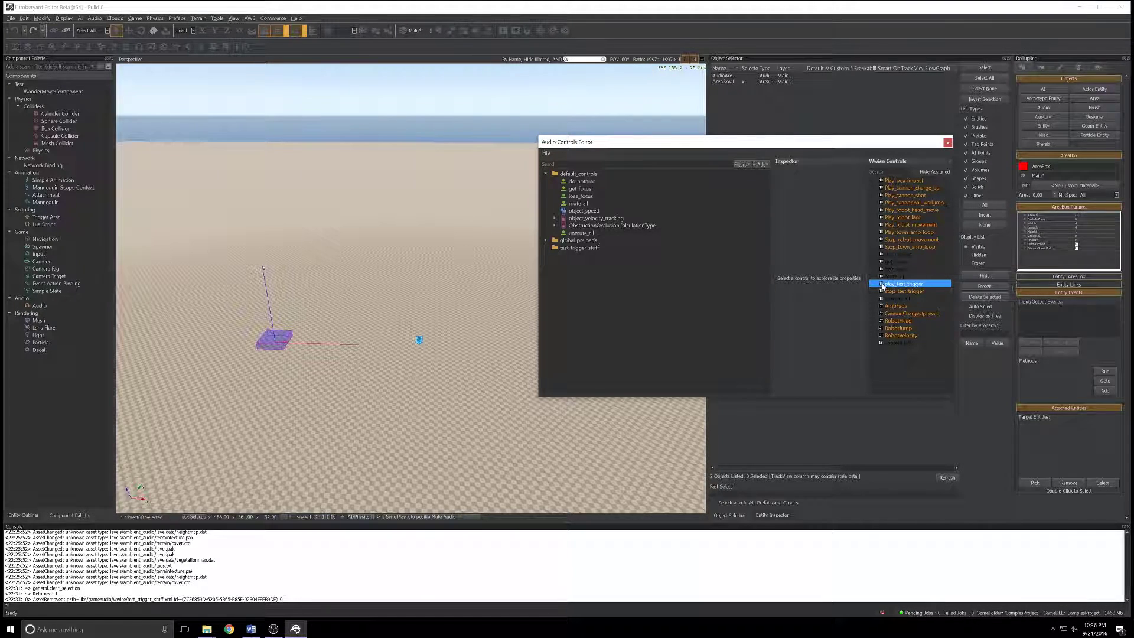
{"action": "left_click_drag", "start_coordinate": [886, 287], "coordinate": [565, 251]}
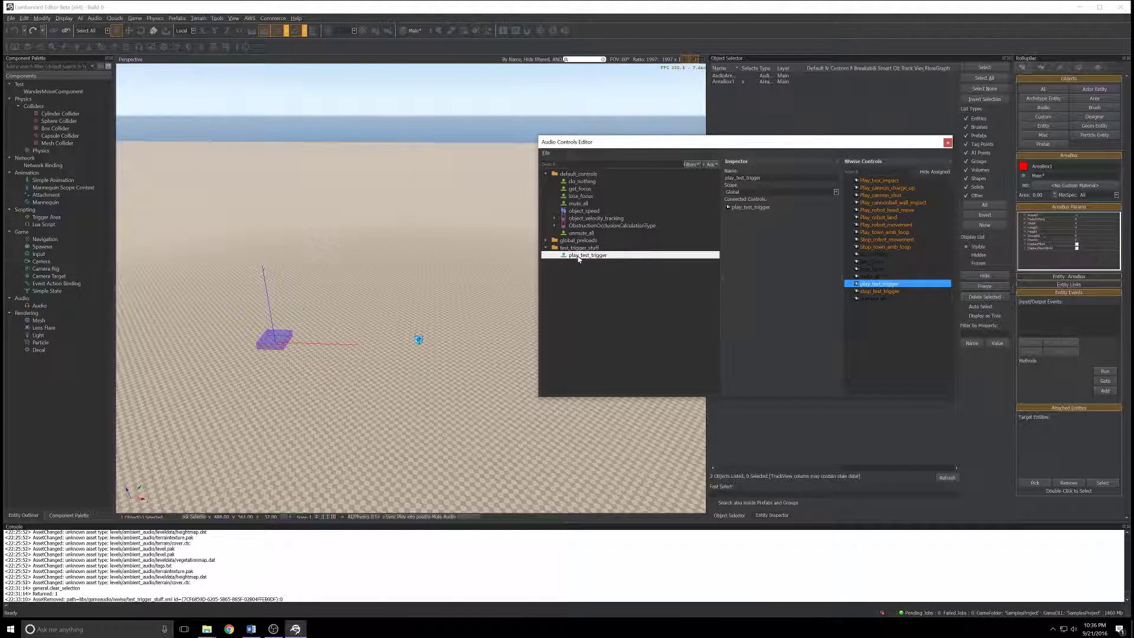
{"action": "double_click", "coordinate": [564, 256]}
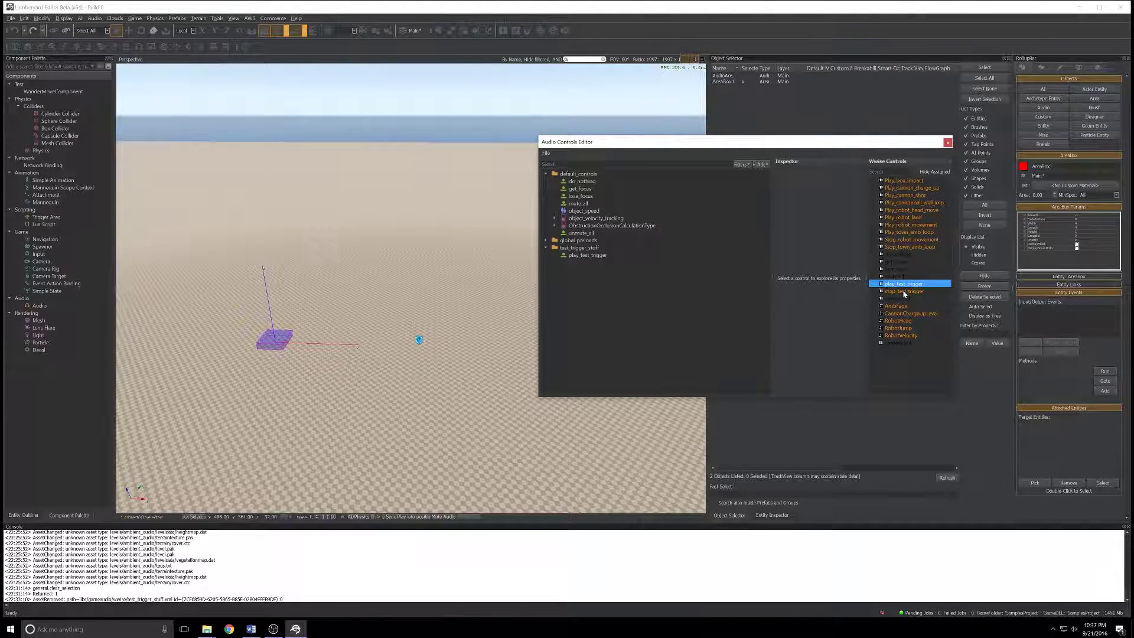
{"action": "left_click", "coordinate": [904, 291]}
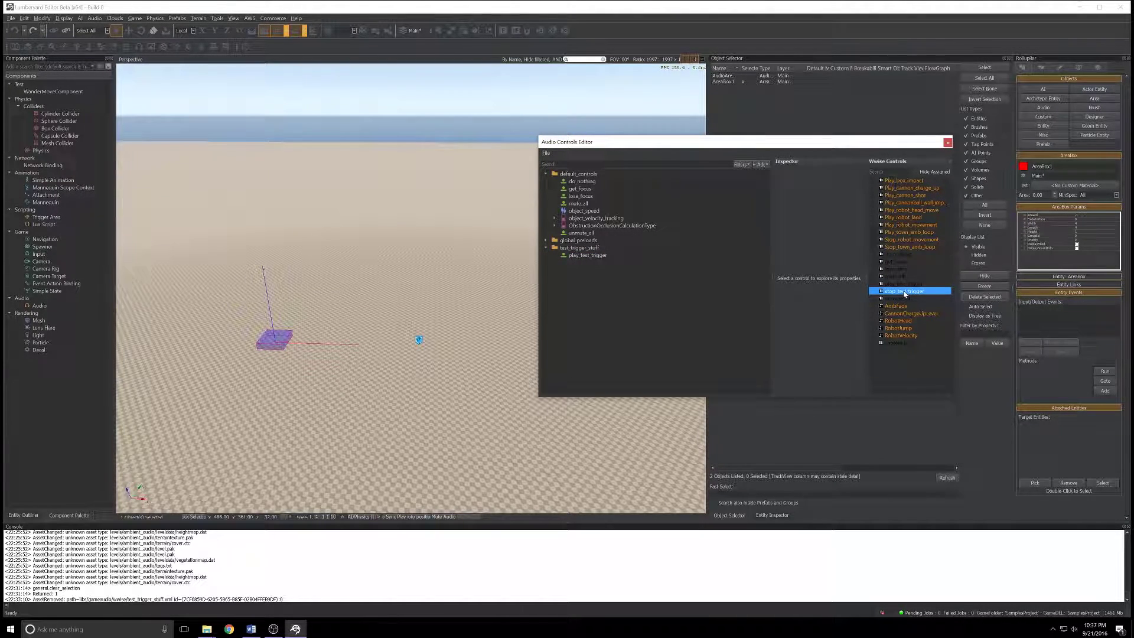
{"action": "left_click_drag", "start_coordinate": [913, 294], "coordinate": [604, 251]}
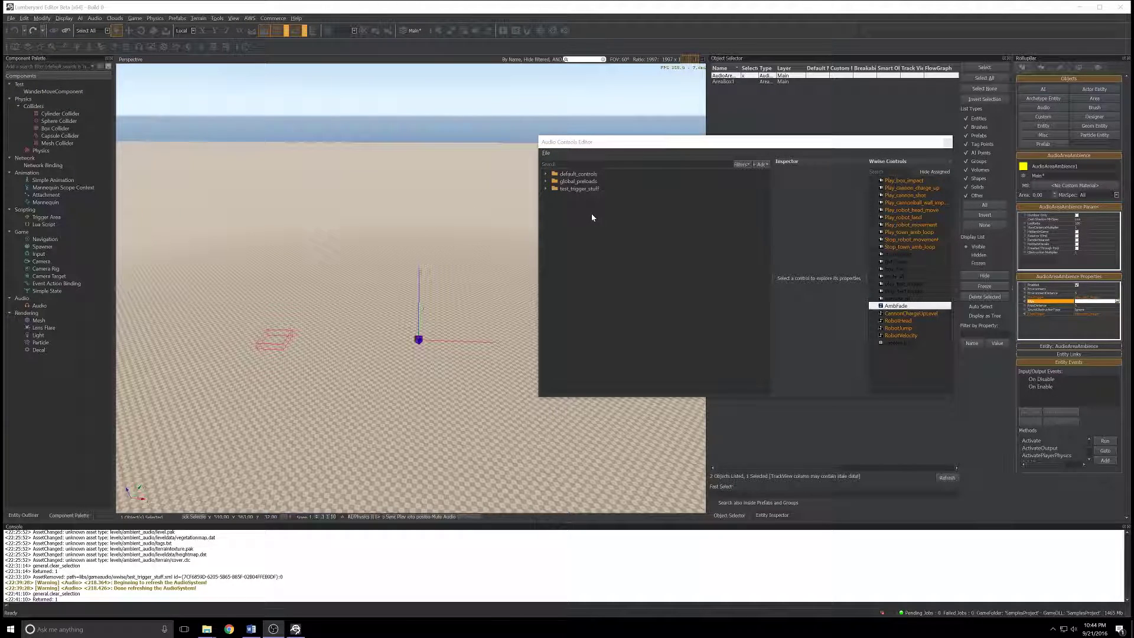
Step: Find the AmbFade Wwise control by searching and add it to test_trigger_stuff
{"action": "left_click", "coordinate": [576, 166]}
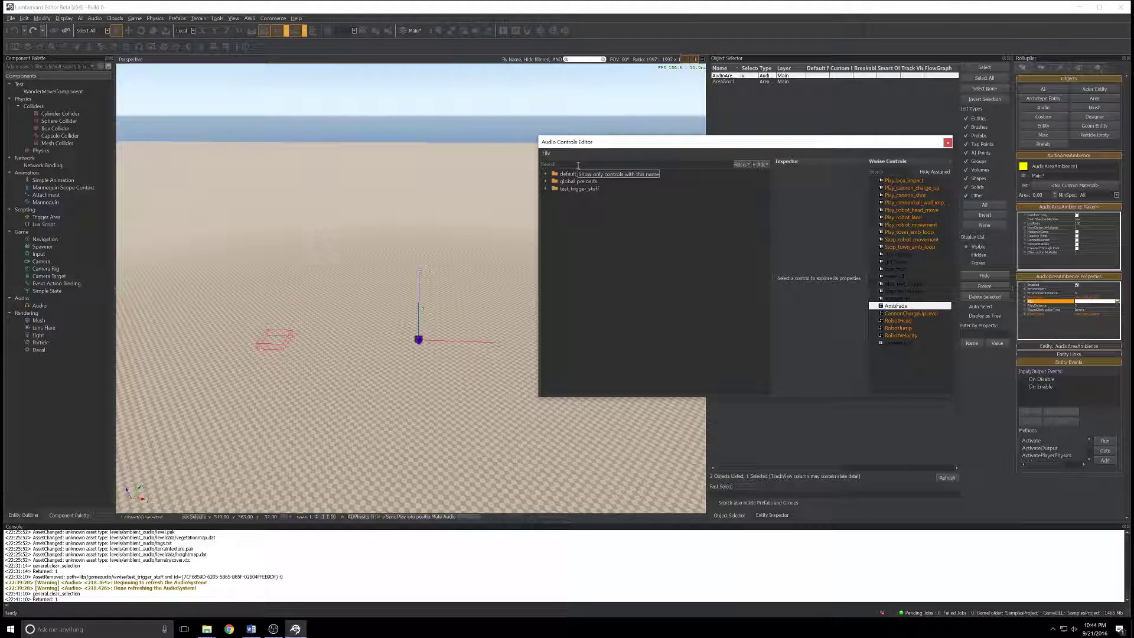
{"action": "type", "text": "ambfade"}
{"action": "key", "text": "BackSpace"}
{"action": "key", "text": "BackSpace"}
{"action": "key", "text": "BackSpace"}
{"action": "key", "text": "BackSpace"}
{"action": "left_click", "coordinate": [895, 306]}
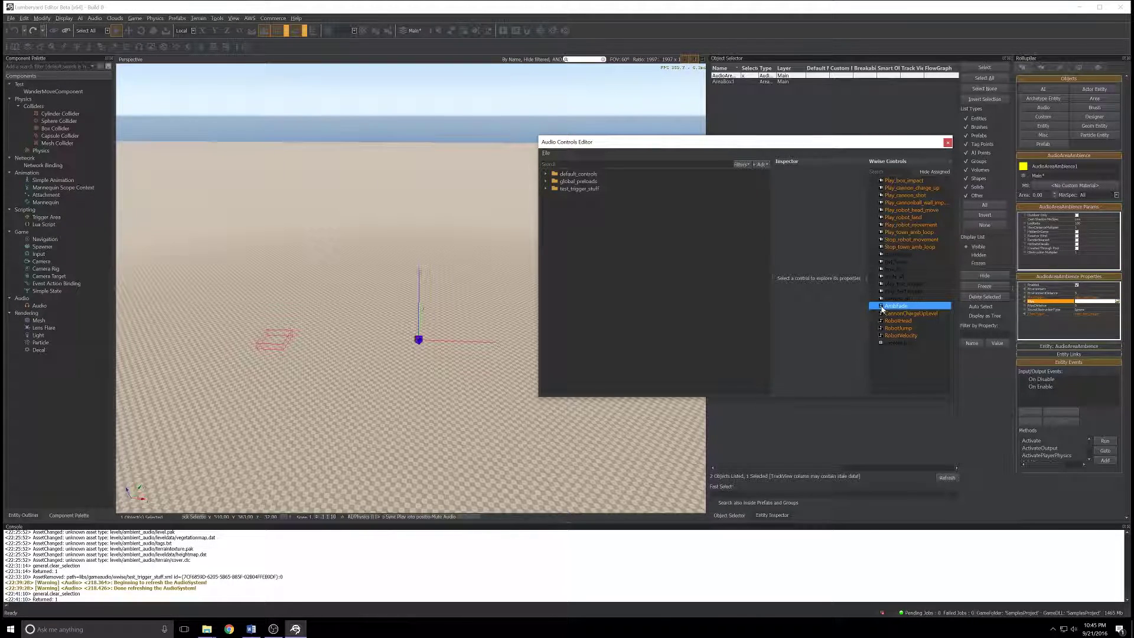
{"action": "left_click_drag", "start_coordinate": [882, 309], "coordinate": [579, 192]}
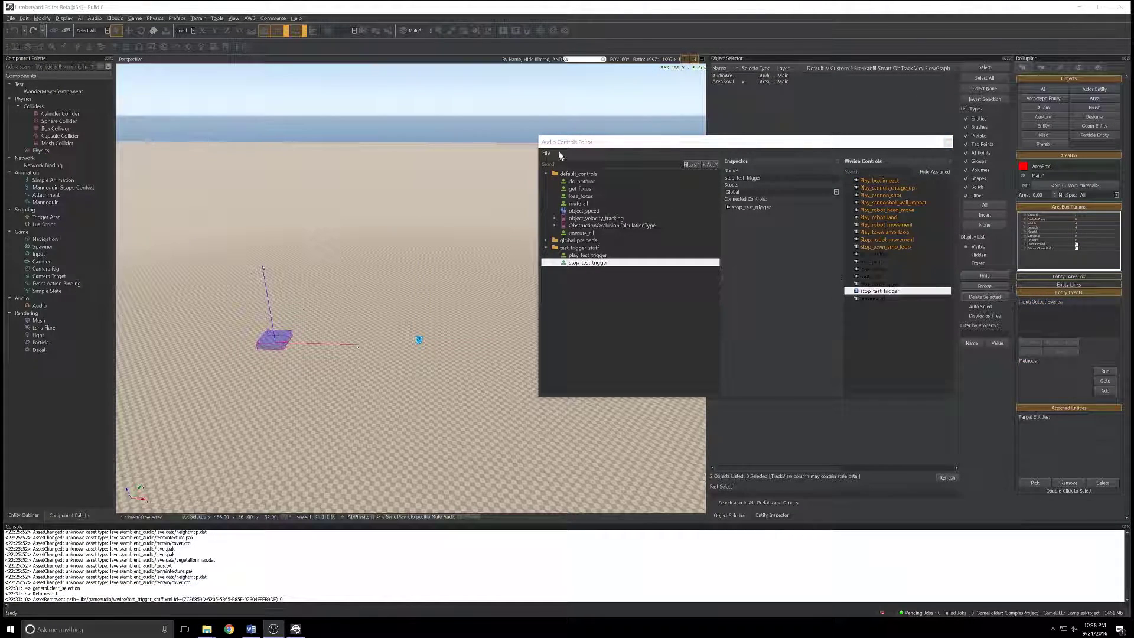
{"action": "left_click", "coordinate": [545, 157]}
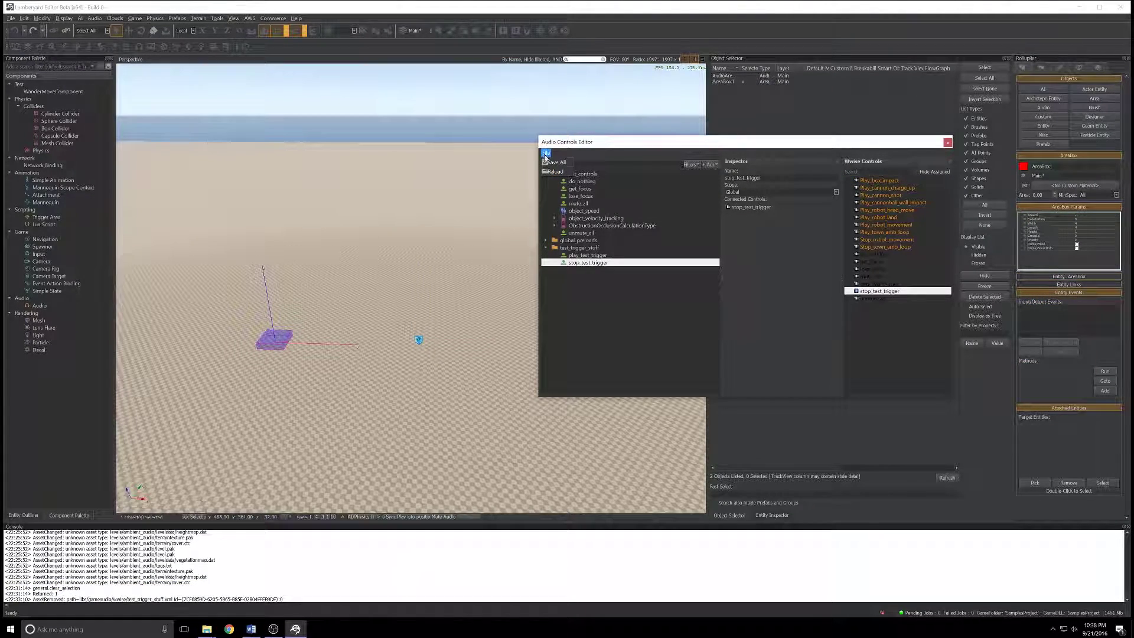
Step: Close the Audio Controls Editor and run Audio > Refresh Audio to load the new controls
{"action": "left_click", "coordinate": [947, 143]}
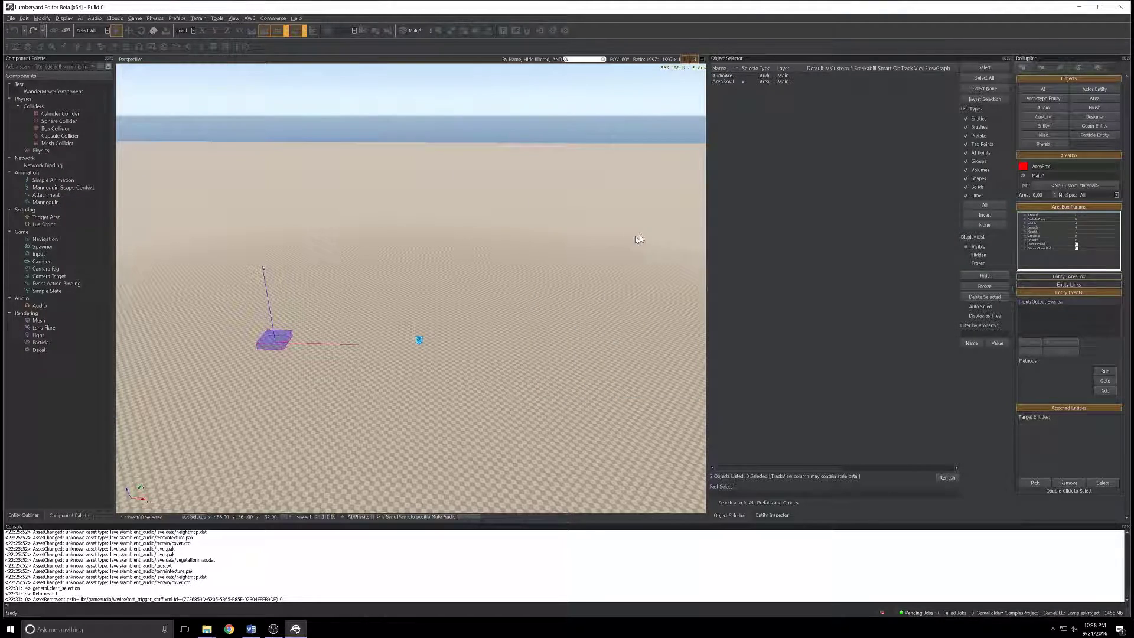
{"action": "key", "text": "alt+Tab"}
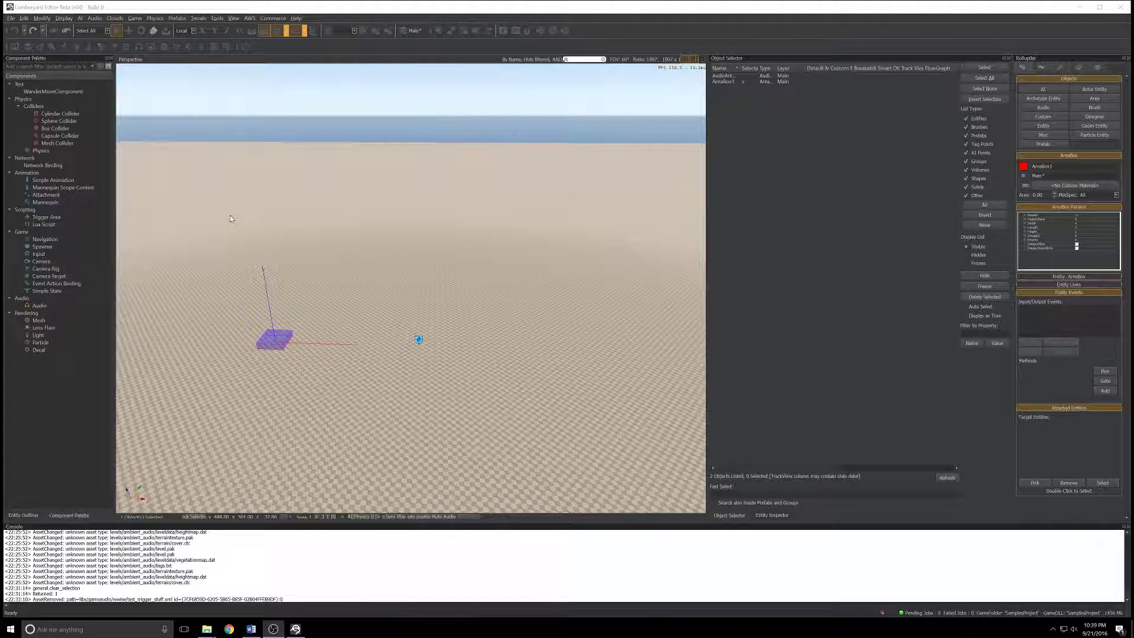
{"action": "left_click", "coordinate": [94, 18]}
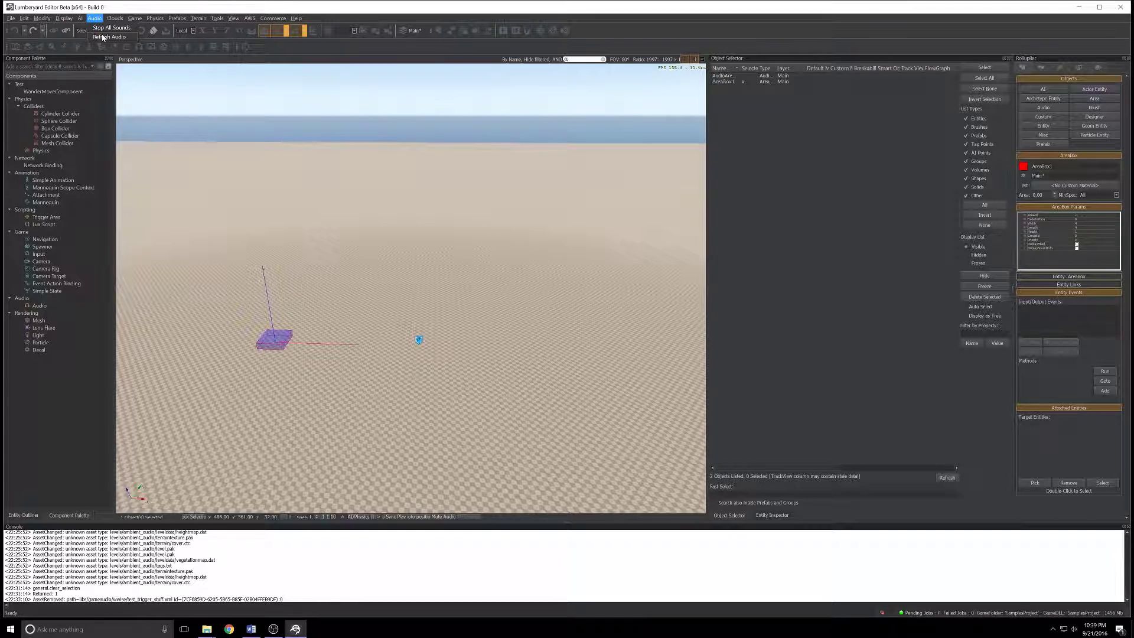
{"action": "left_click", "coordinate": [103, 37]}
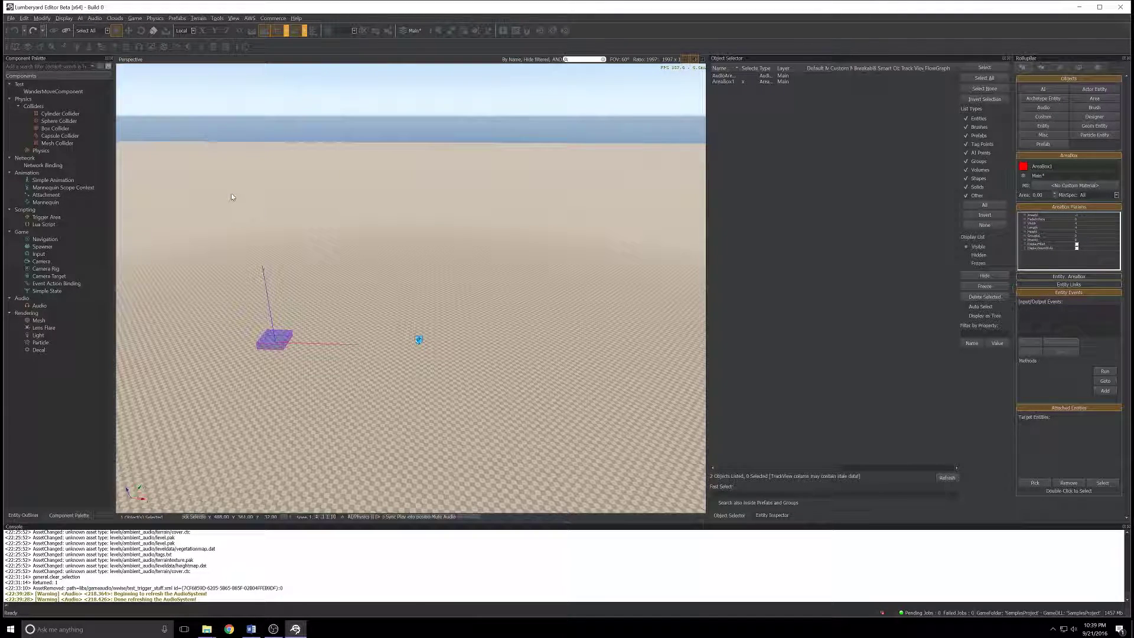
{"action": "key", "text": "alt+Tab"}
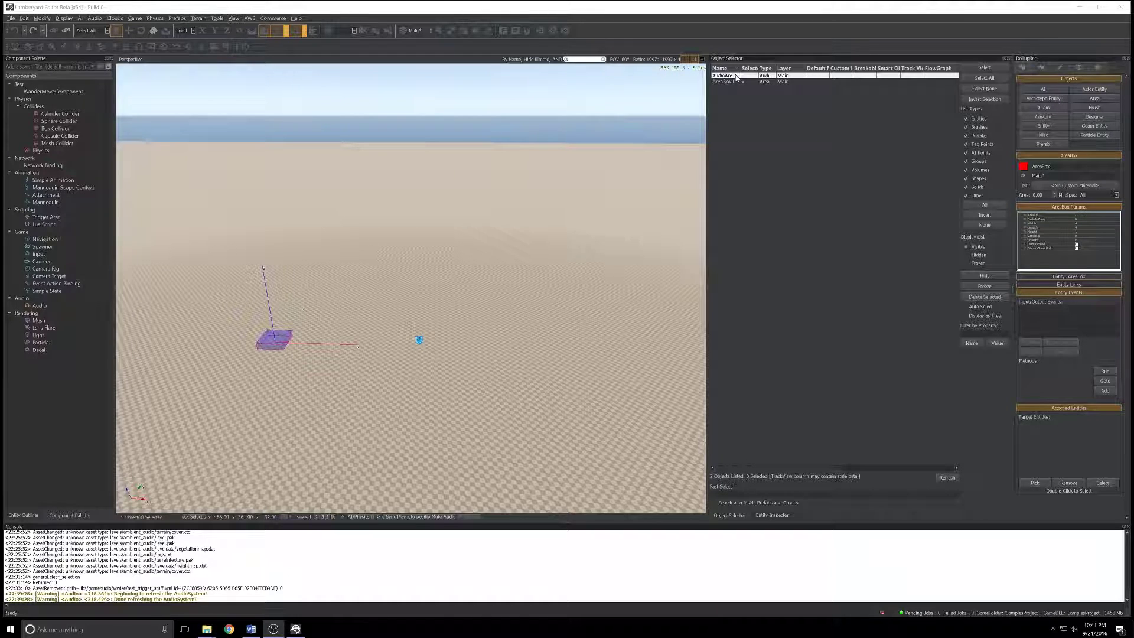
Step: Select AudioAreaAmbience1 and begin editing its PlayTrigger property
{"action": "left_click", "coordinate": [983, 68]}
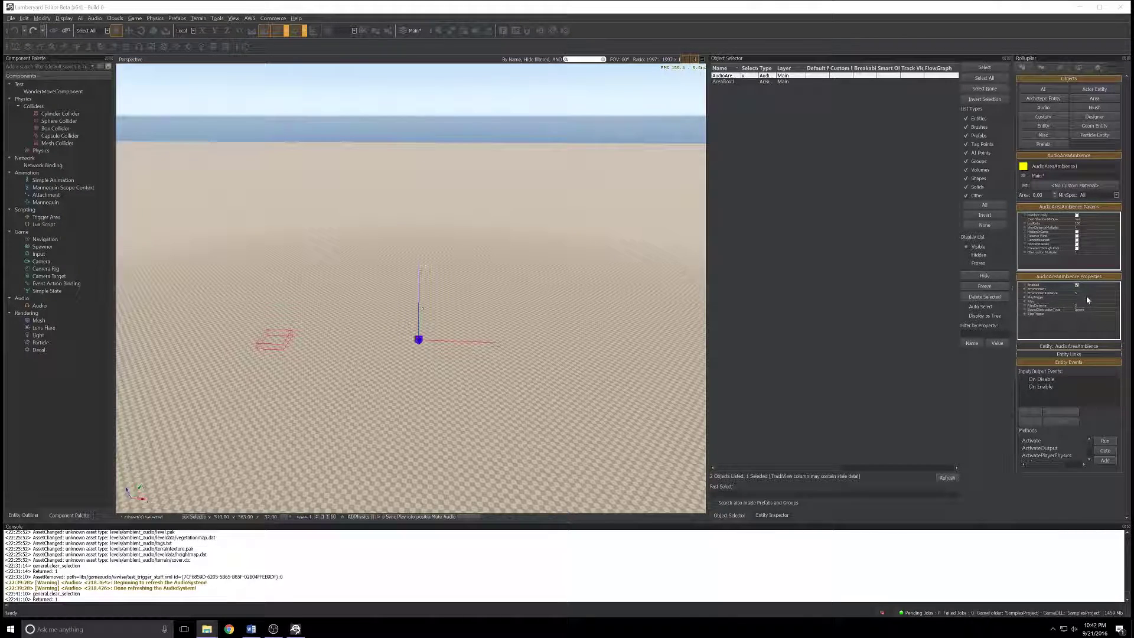
{"action": "left_click", "coordinate": [1116, 297]}
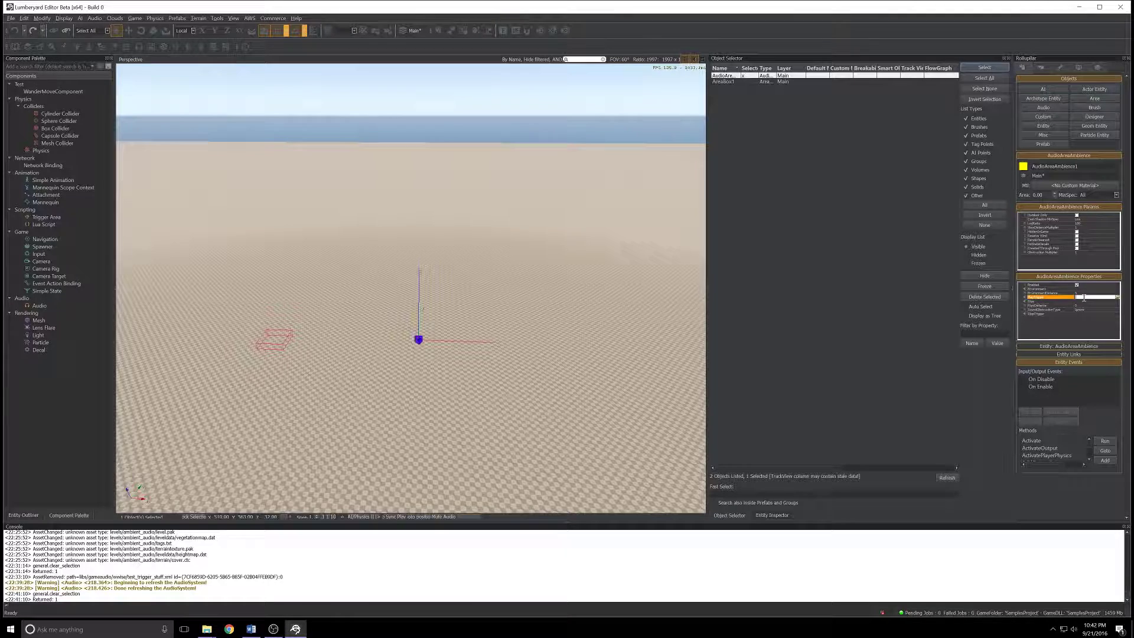
Step: Set the ambience's PlayTrigger to play_test_trigger from the test_trigger_stuff folder
{"action": "left_click", "coordinate": [1116, 298]}
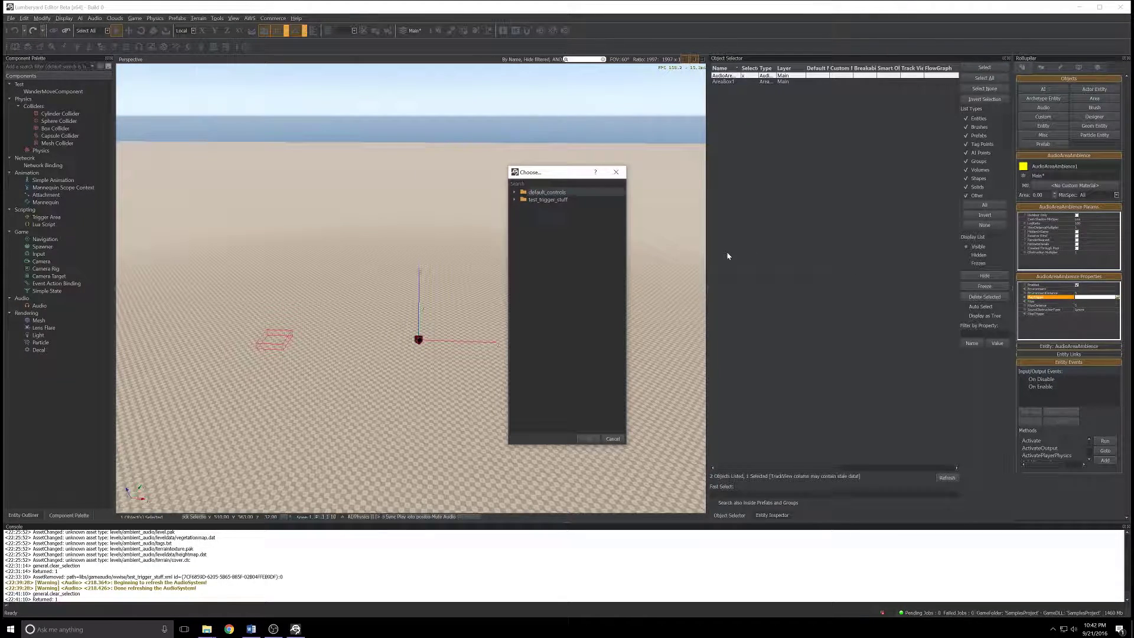
{"action": "left_click", "coordinate": [514, 201]}
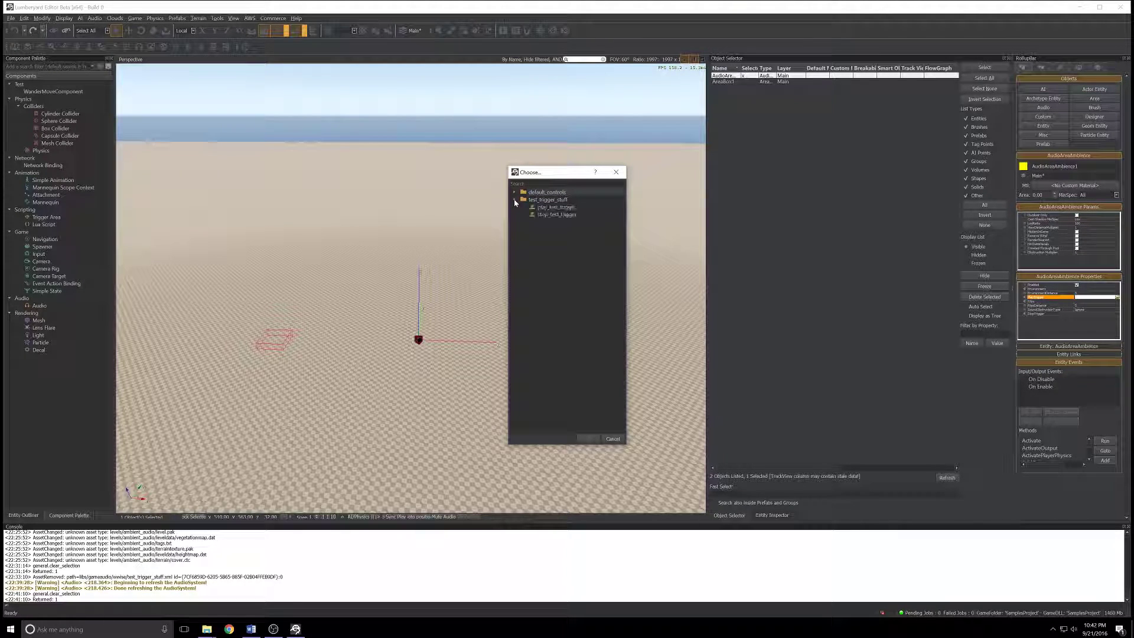
{"action": "left_click", "coordinate": [555, 209]}
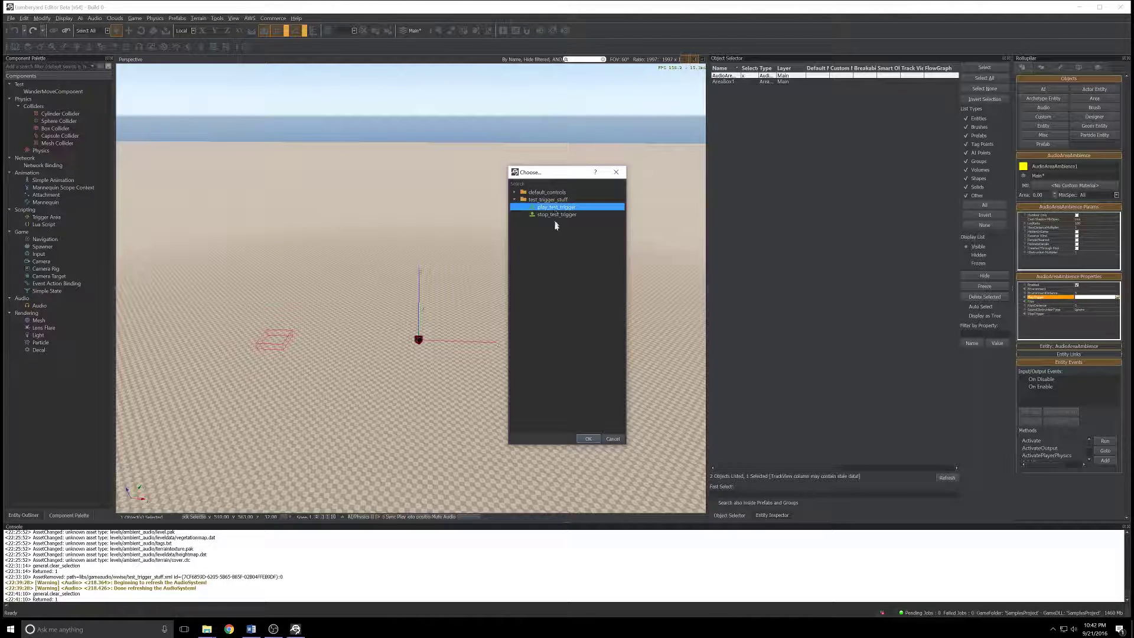
{"action": "left_click", "coordinate": [585, 438]}
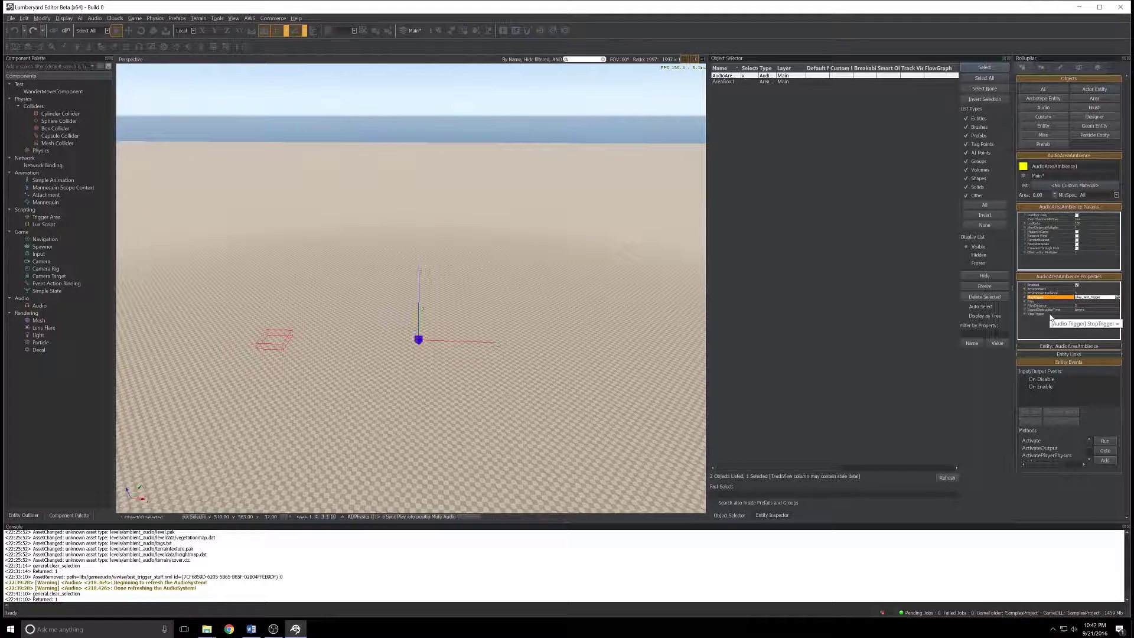
Step: Set the ambience's StopTrigger to stop_test_trigger from the test_trigger_stuff folder
{"action": "left_click", "coordinate": [1074, 314]}
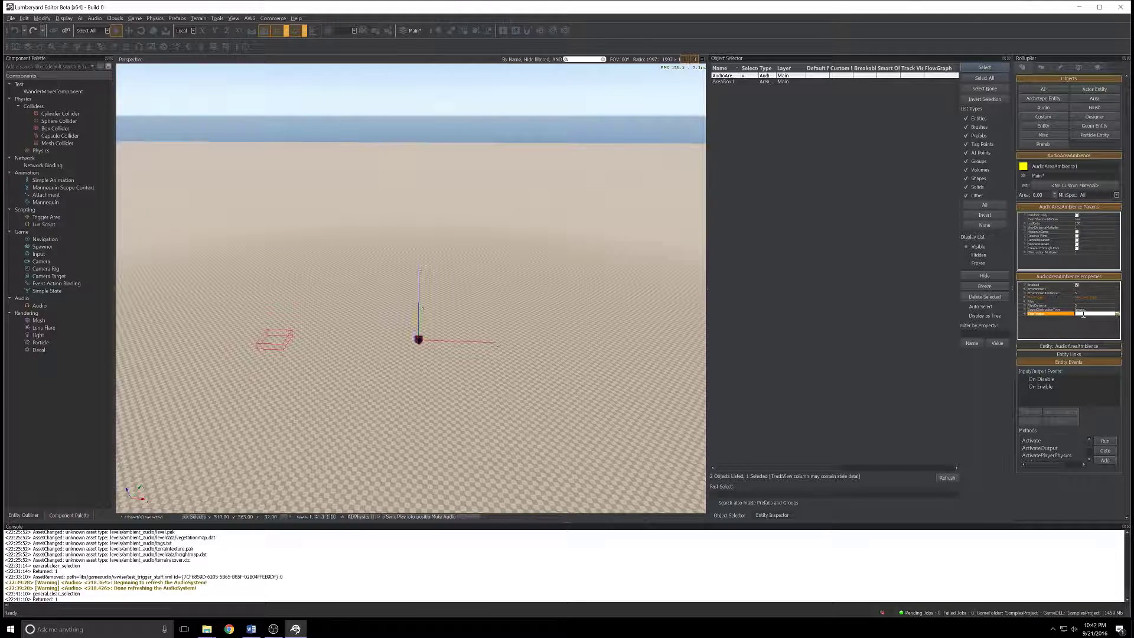
{"action": "left_click", "coordinate": [1116, 314]}
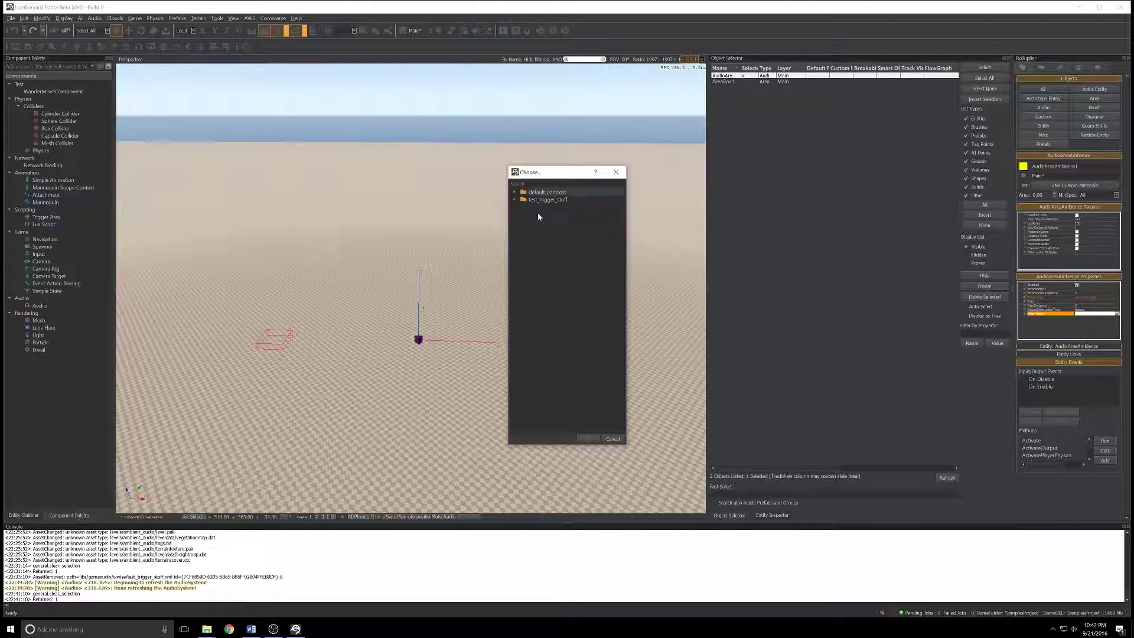
{"action": "left_click", "coordinate": [515, 200]}
{"action": "left_click", "coordinate": [539, 215]}
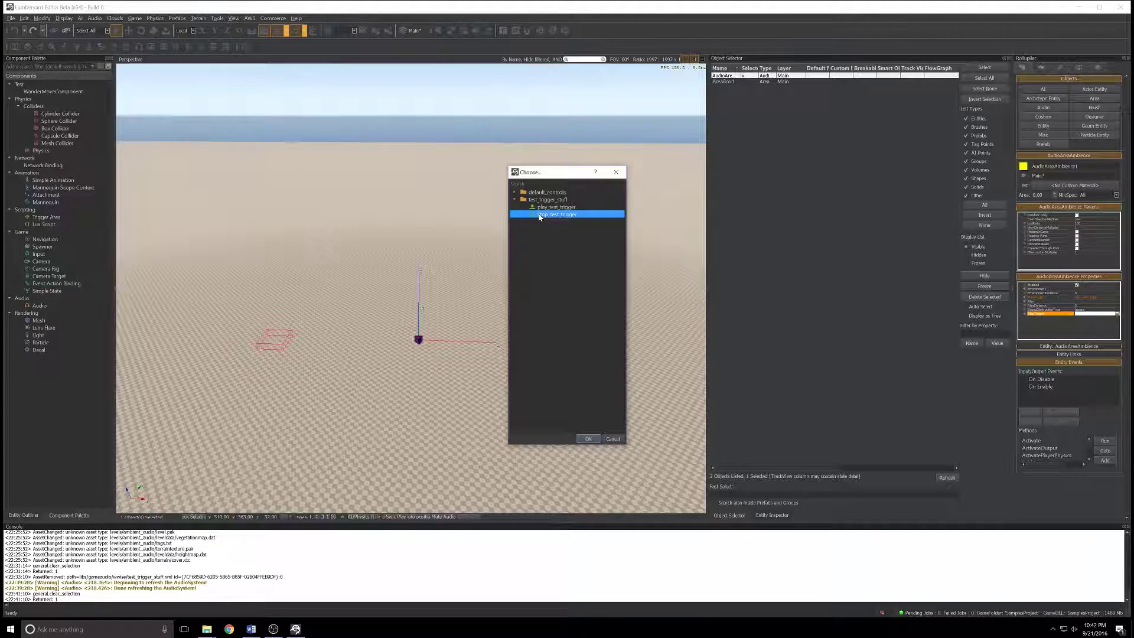
{"action": "left_click", "coordinate": [589, 440]}
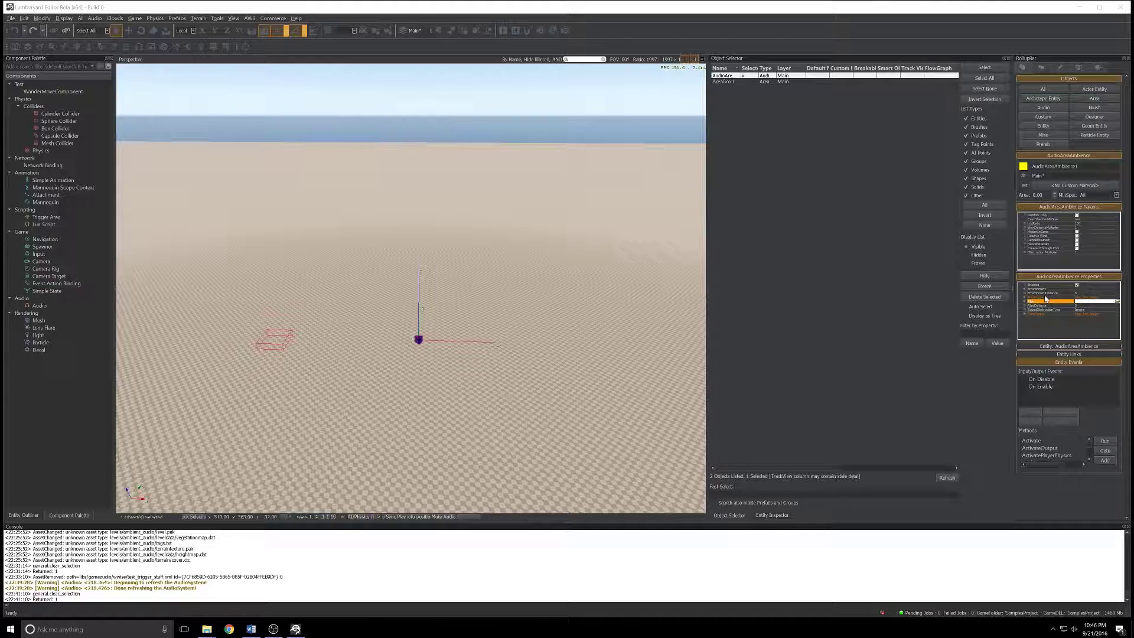
Step: Verify the PlayTrigger and StopTrigger values in the ambience's properties
{"action": "left_click", "coordinate": [1057, 297]}
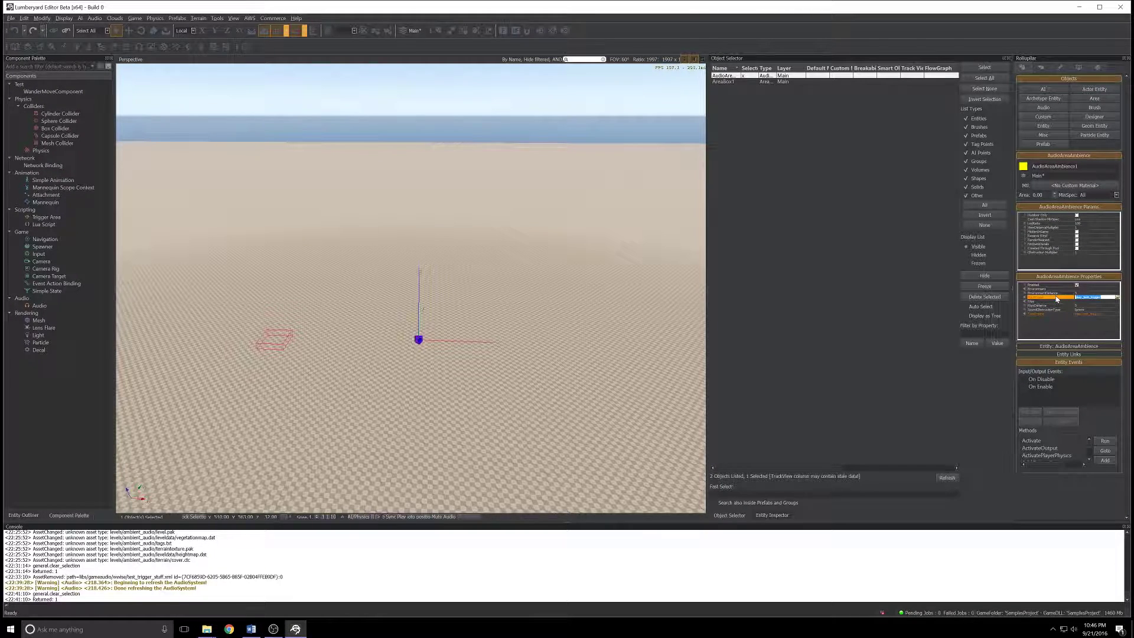
{"action": "key", "text": "Return"}
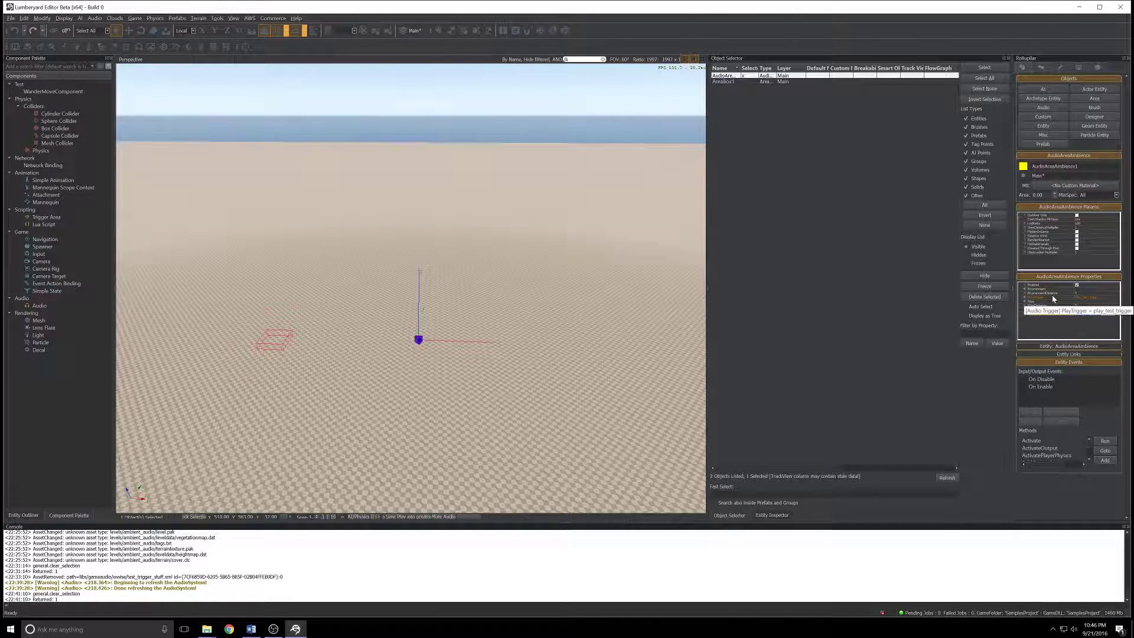
{"action": "left_click", "coordinate": [1054, 297]}
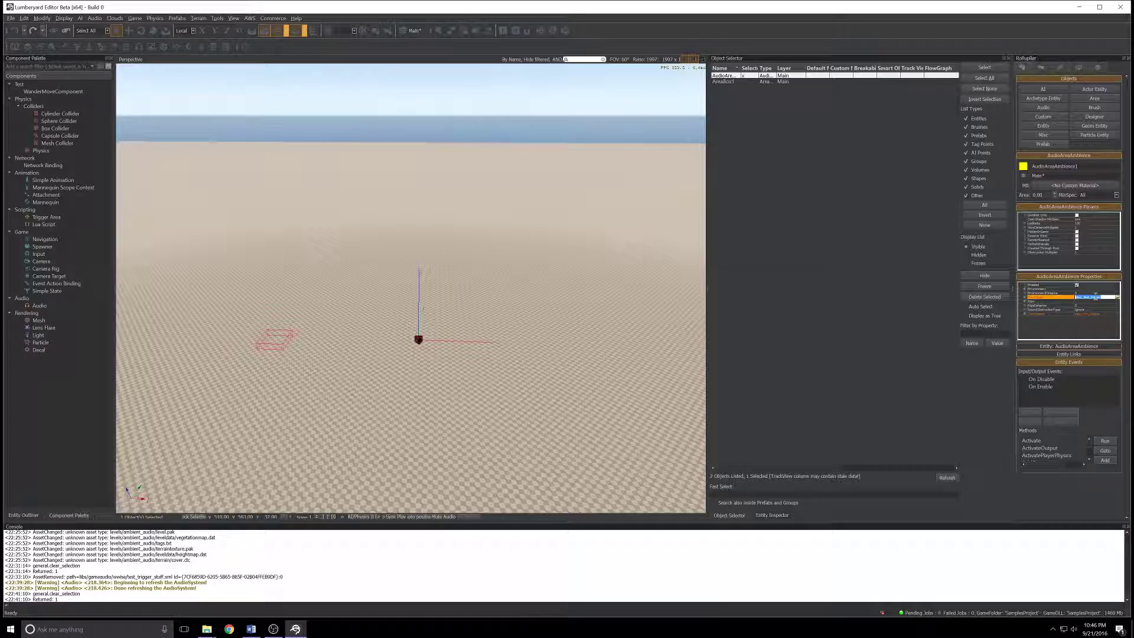
{"action": "left_click", "coordinate": [1080, 313]}
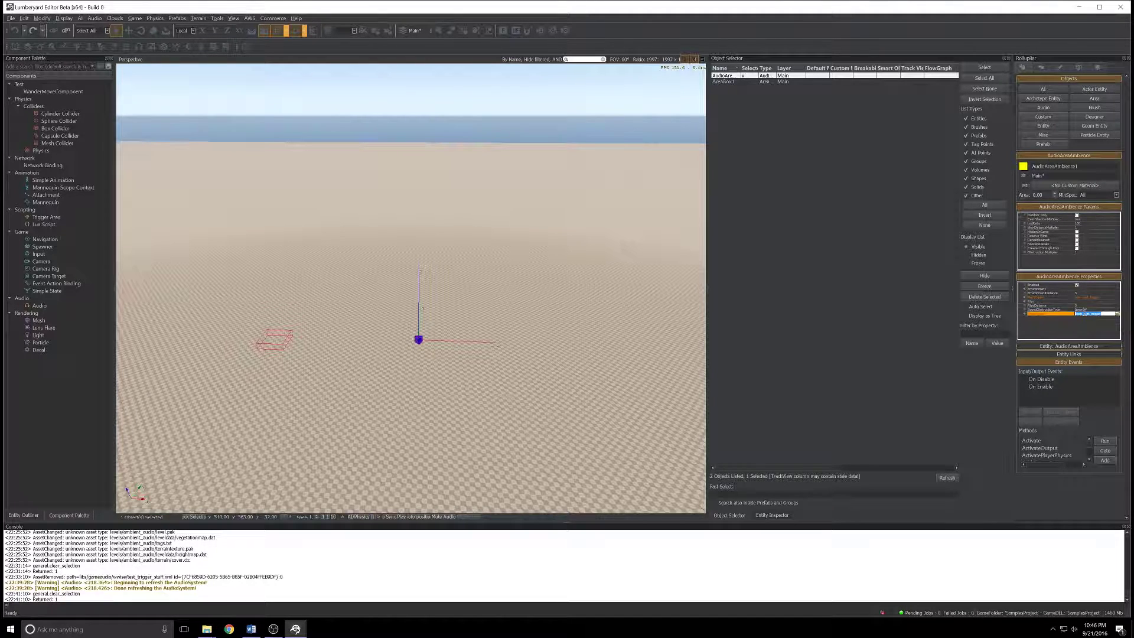
{"action": "left_click", "coordinate": [1093, 313]}
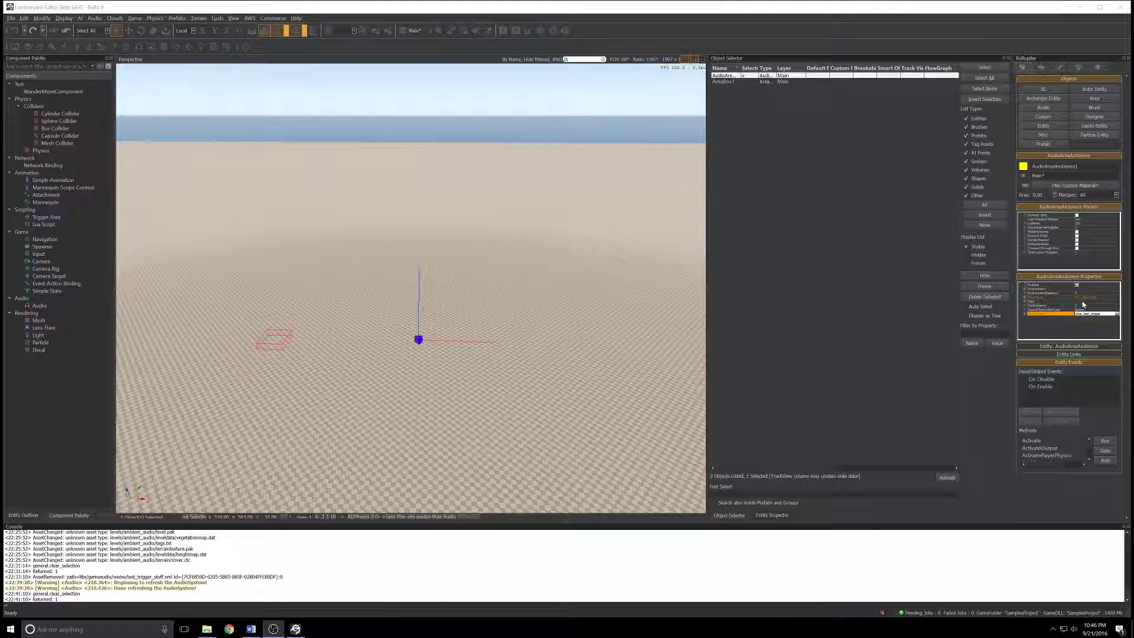
Step: Assign AmbFade from the test_trigger_stuff folder to the ambience's RTPC property
{"action": "left_click", "coordinate": [1101, 302]}
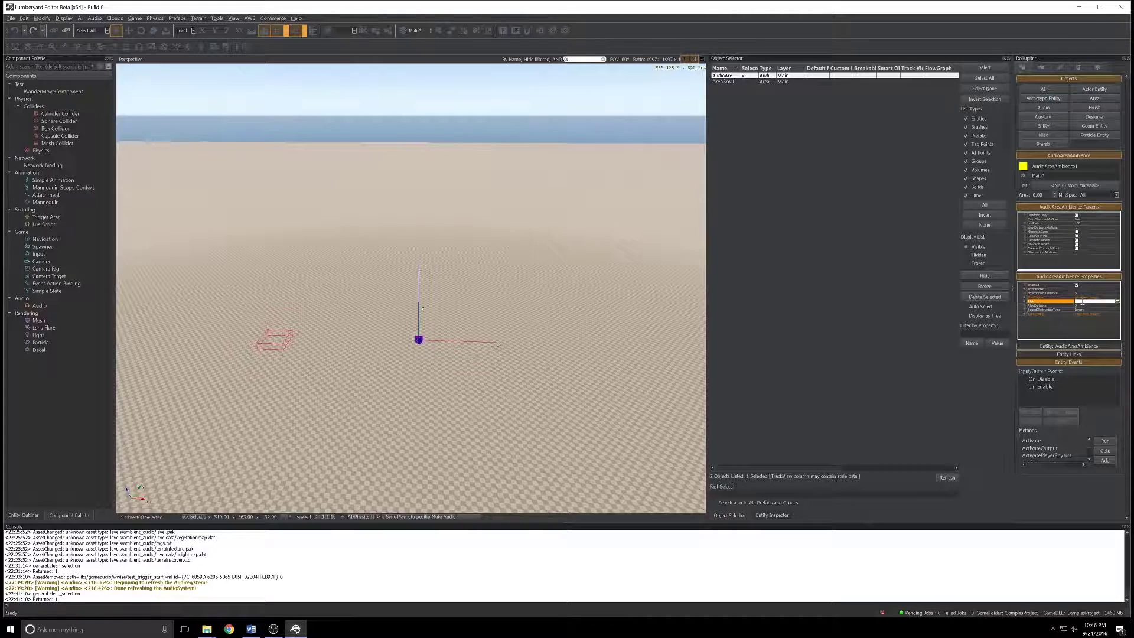
{"action": "left_click", "coordinate": [1118, 303]}
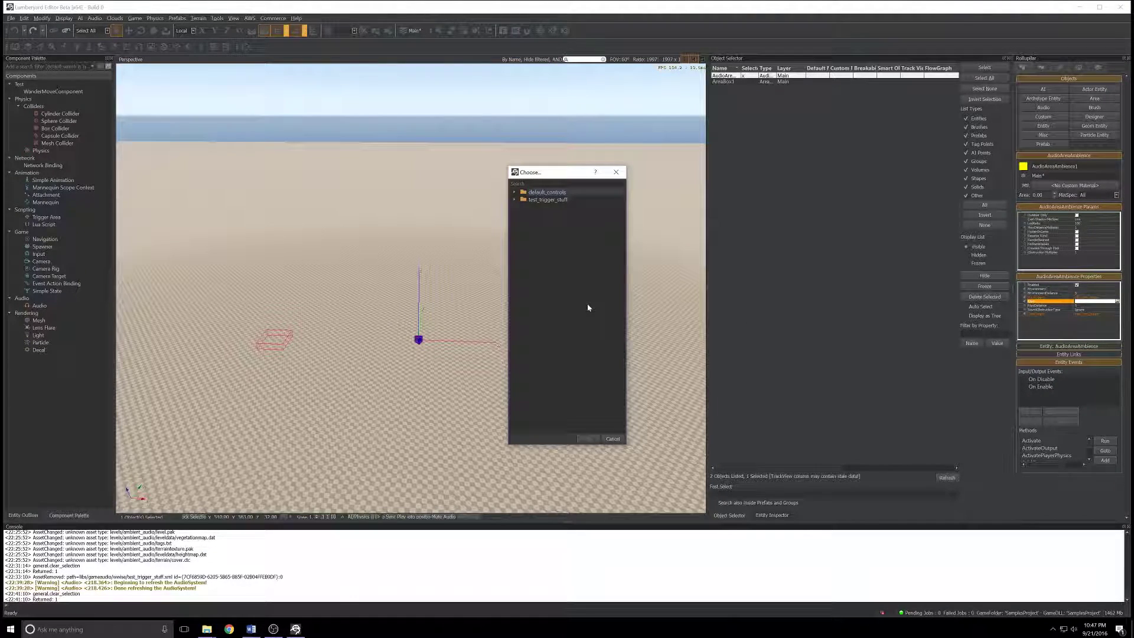
{"action": "left_click", "coordinate": [515, 200]}
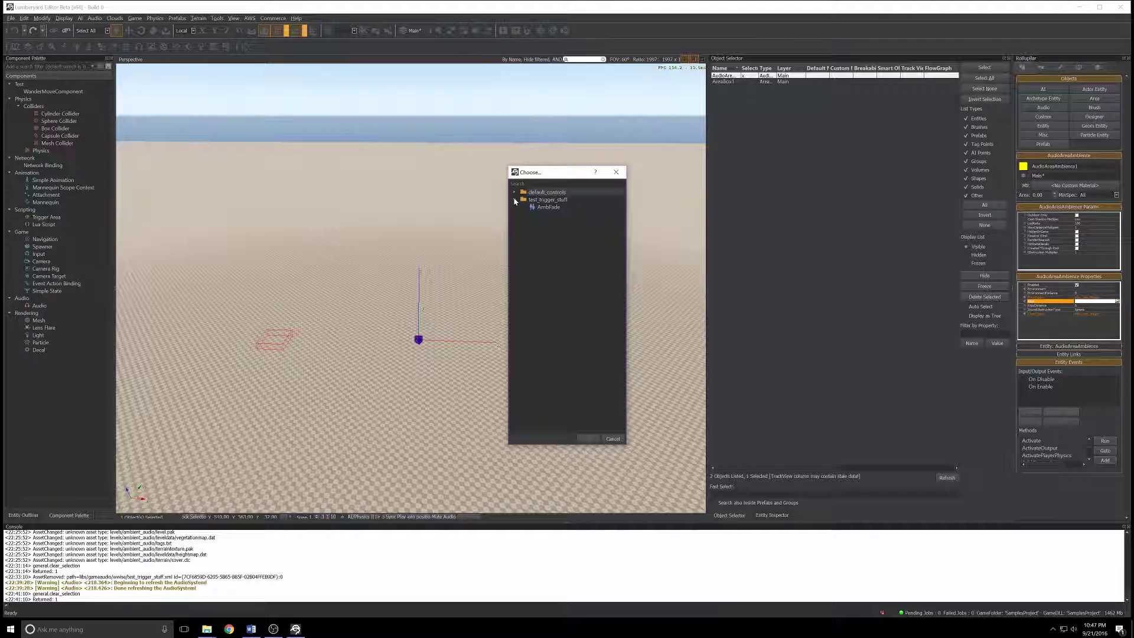
{"action": "left_click", "coordinate": [547, 207]}
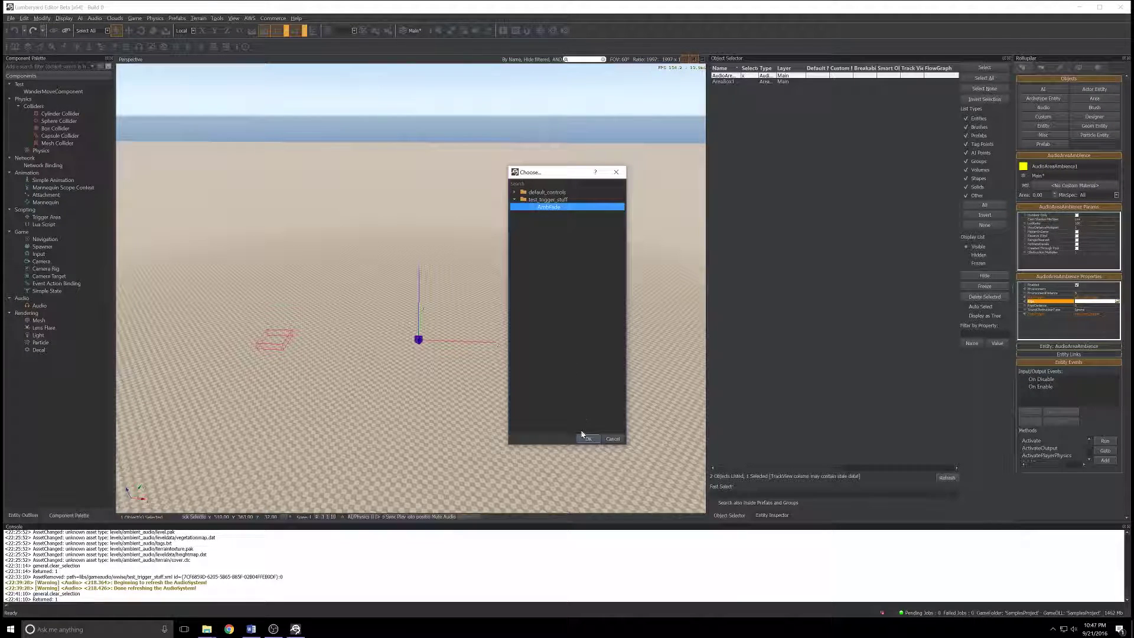
{"action": "left_click", "coordinate": [587, 438]}
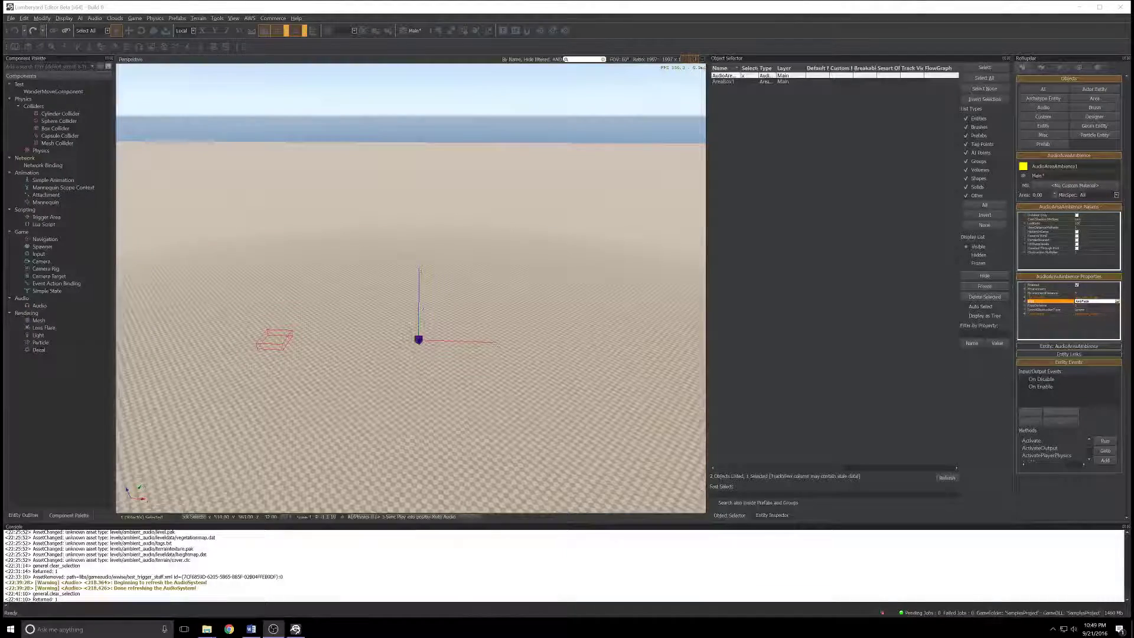
Step: Select AreaBox1 and set its Width to 20, Length to 20 and a taller Height
{"action": "left_click", "coordinate": [723, 82]}
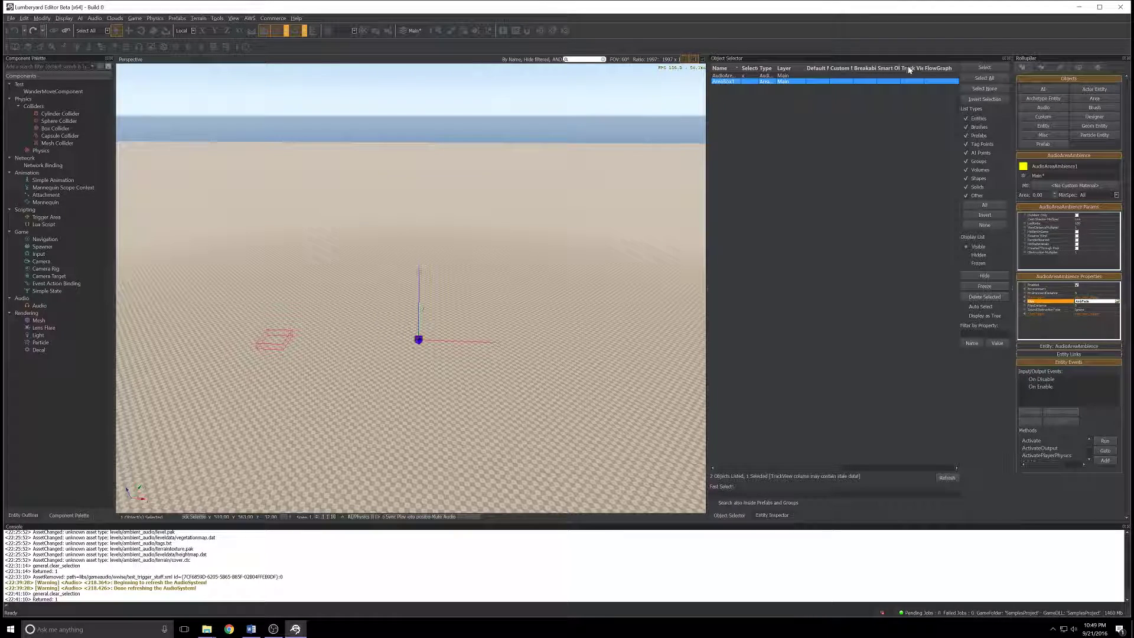
{"action": "left_click", "coordinate": [973, 67]}
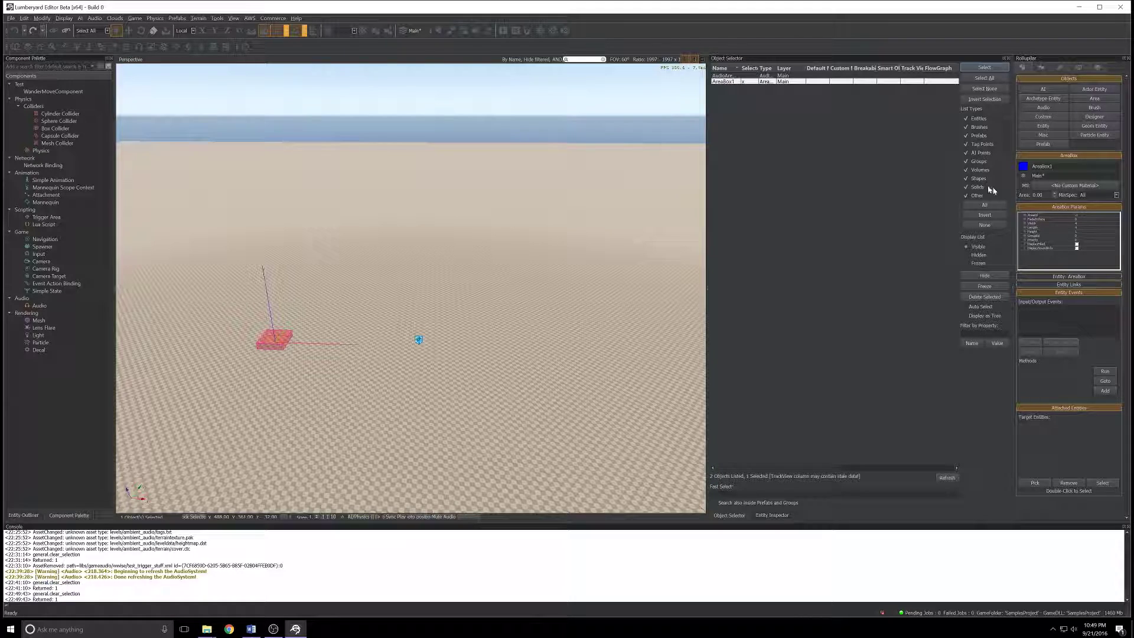
{"action": "left_click", "coordinate": [1076, 223]}
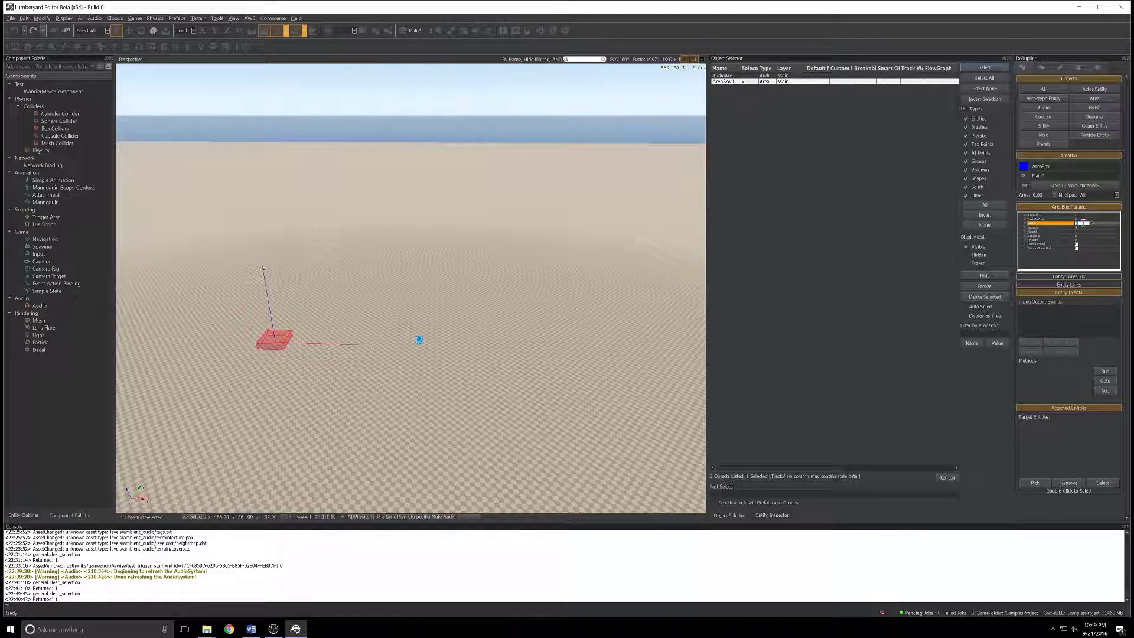
{"action": "type", "text": "20"}
{"action": "key", "text": "Return"}
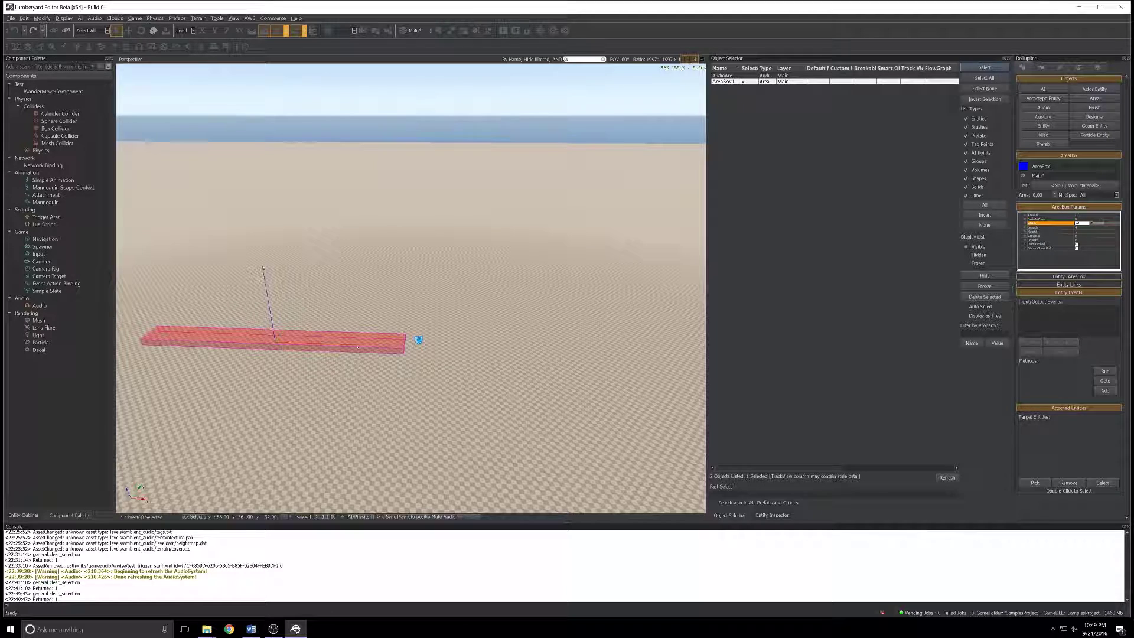
{"action": "left_click", "coordinate": [1078, 227]}
{"action": "type", "text": "20"}
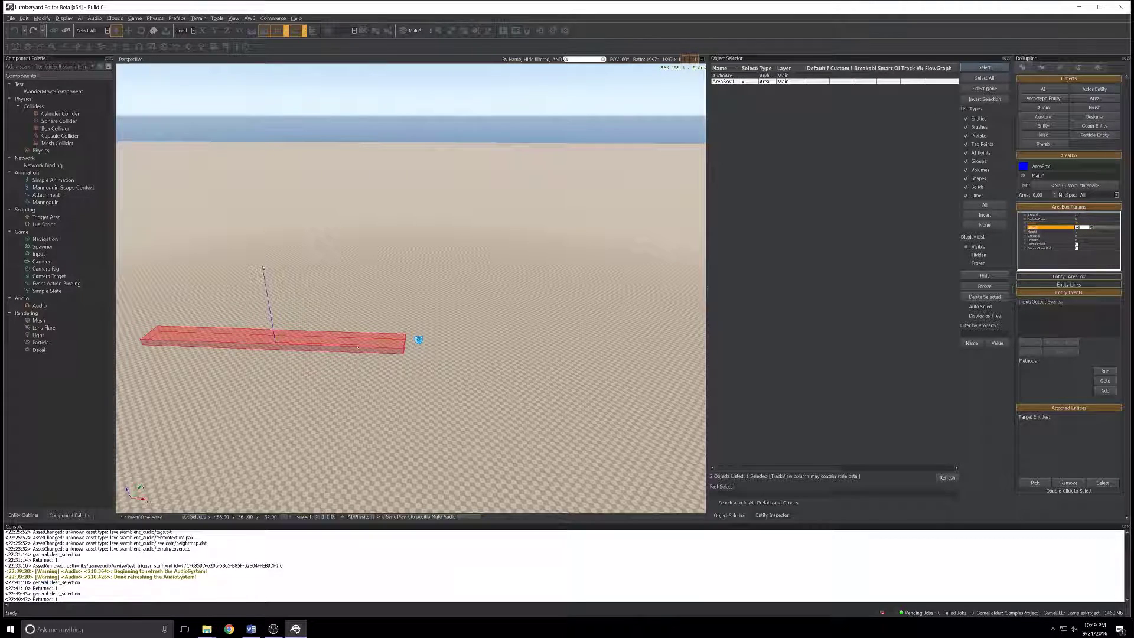
{"action": "key", "text": "Return"}
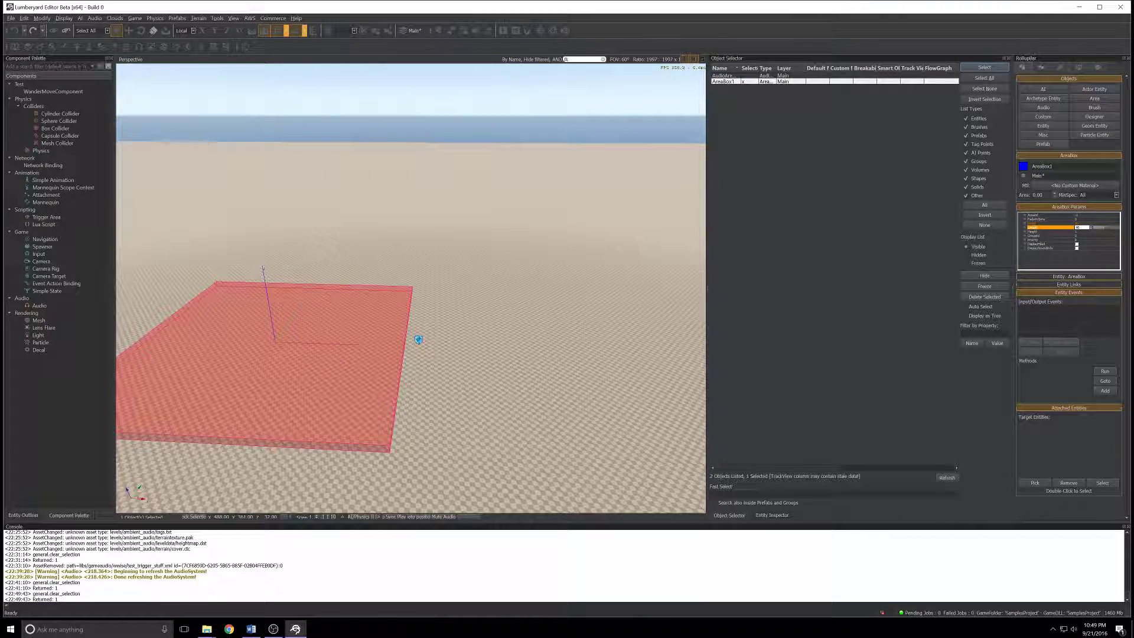
{"action": "left_click", "coordinate": [1076, 231]}
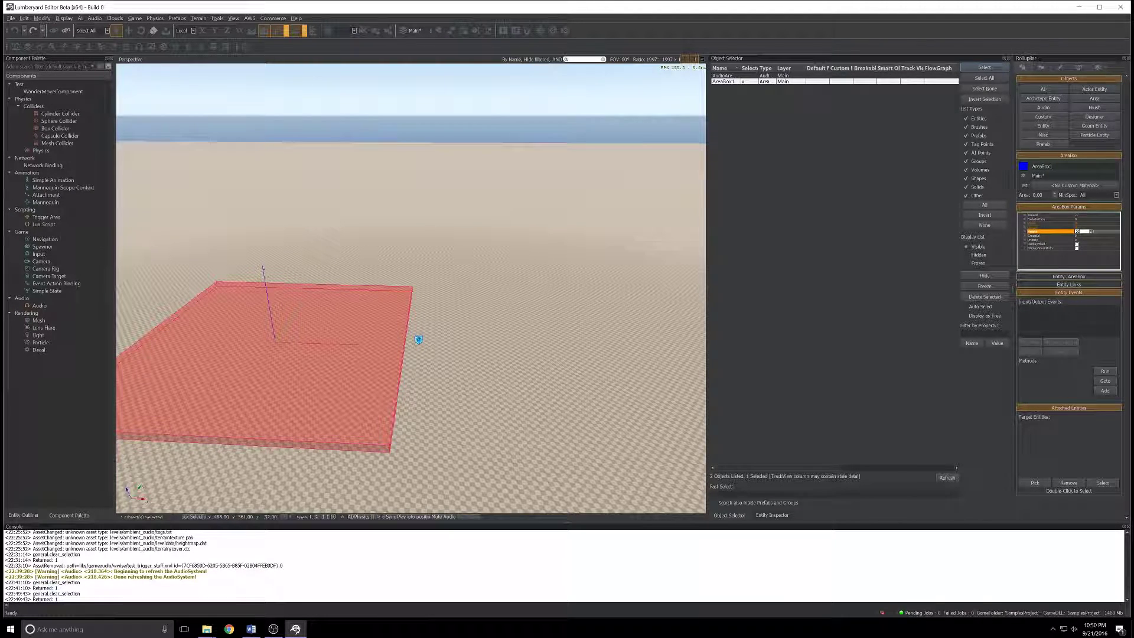
{"action": "key", "text": "Return"}
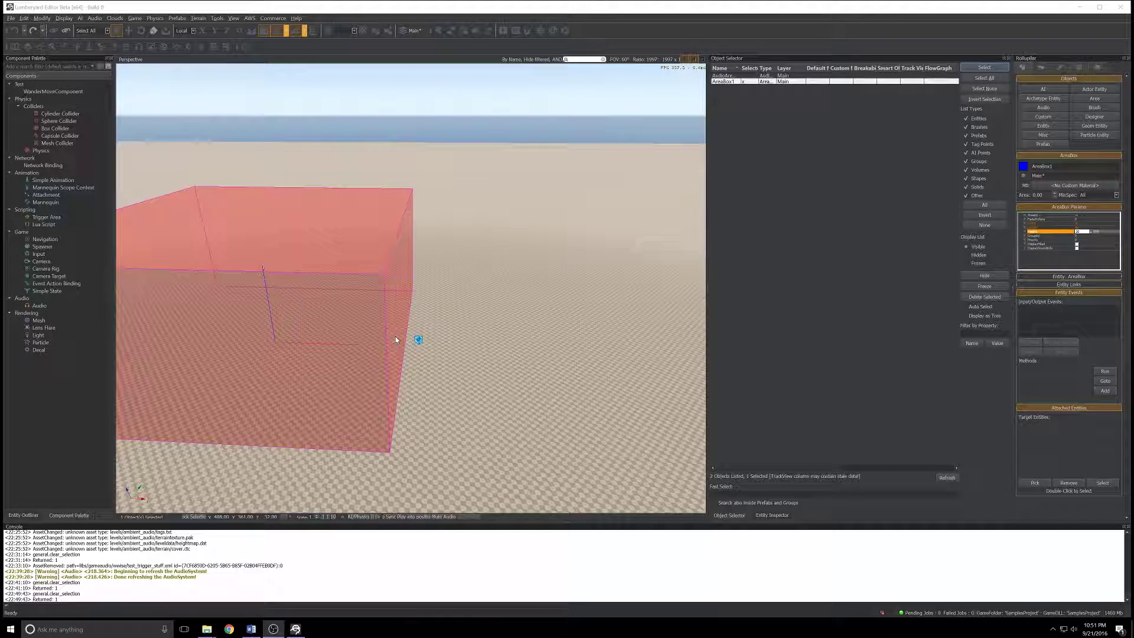
Step: Scroll the RollupBar down to bring AreaBox1's Entity Links rollout into view
{"action": "scroll", "coordinate": [395, 339], "scroll_direction": "down", "scroll_amount": 2}
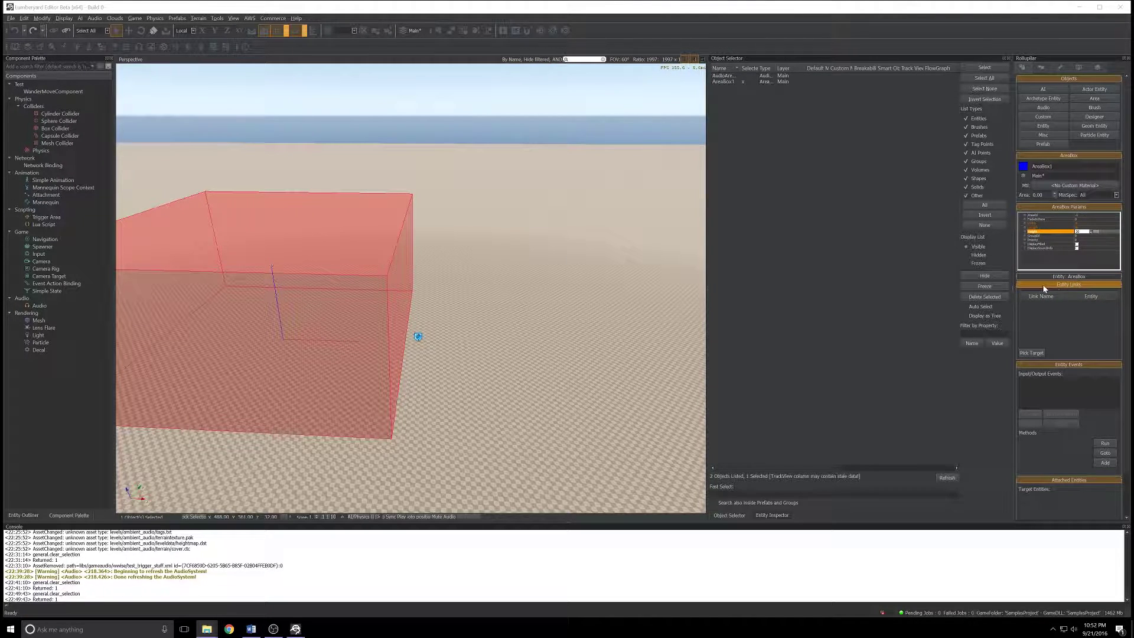
Step: Add a NewLink entity link from the AreaBox to AudioAreaAmbience1 using Pick Target
{"action": "left_click", "coordinate": [1031, 353]}
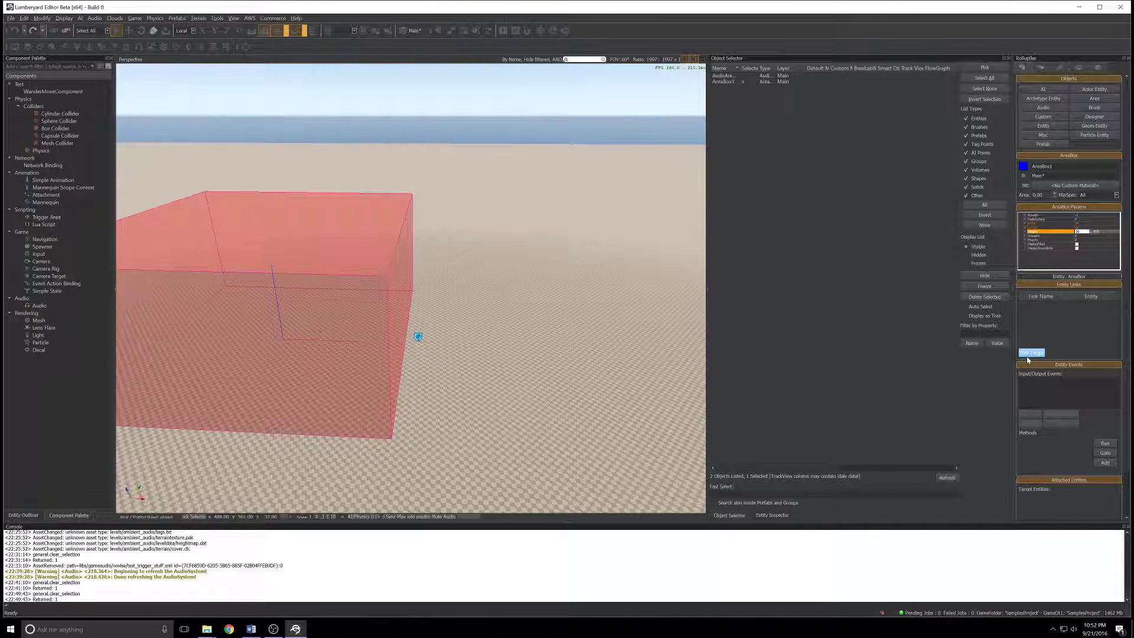
{"action": "left_click", "coordinate": [721, 76]}
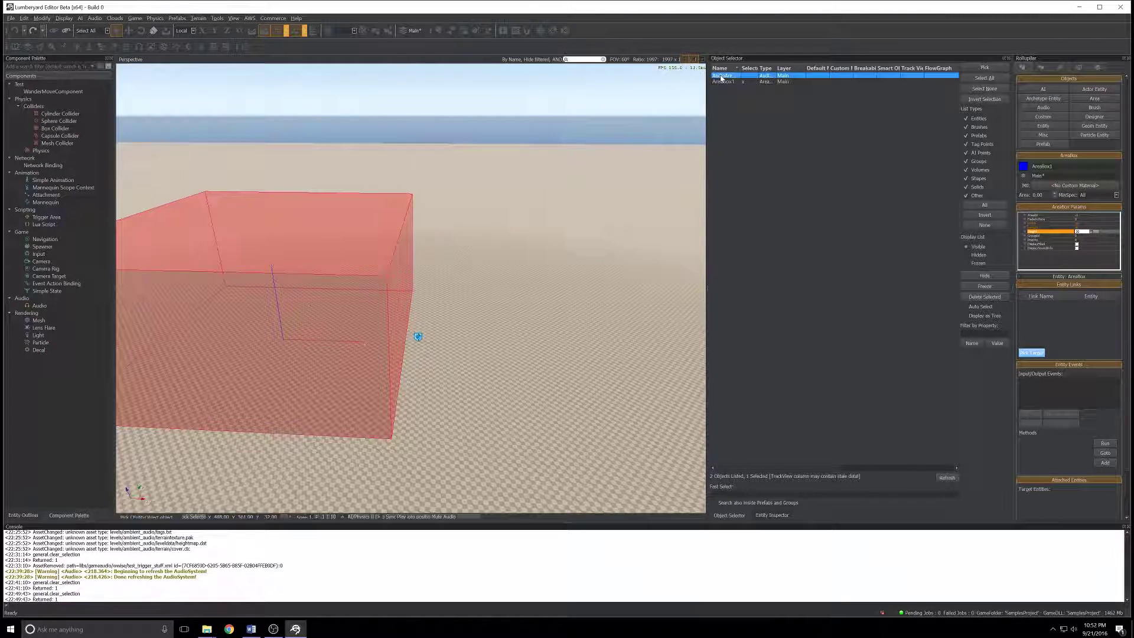
{"action": "left_click", "coordinate": [975, 68]}
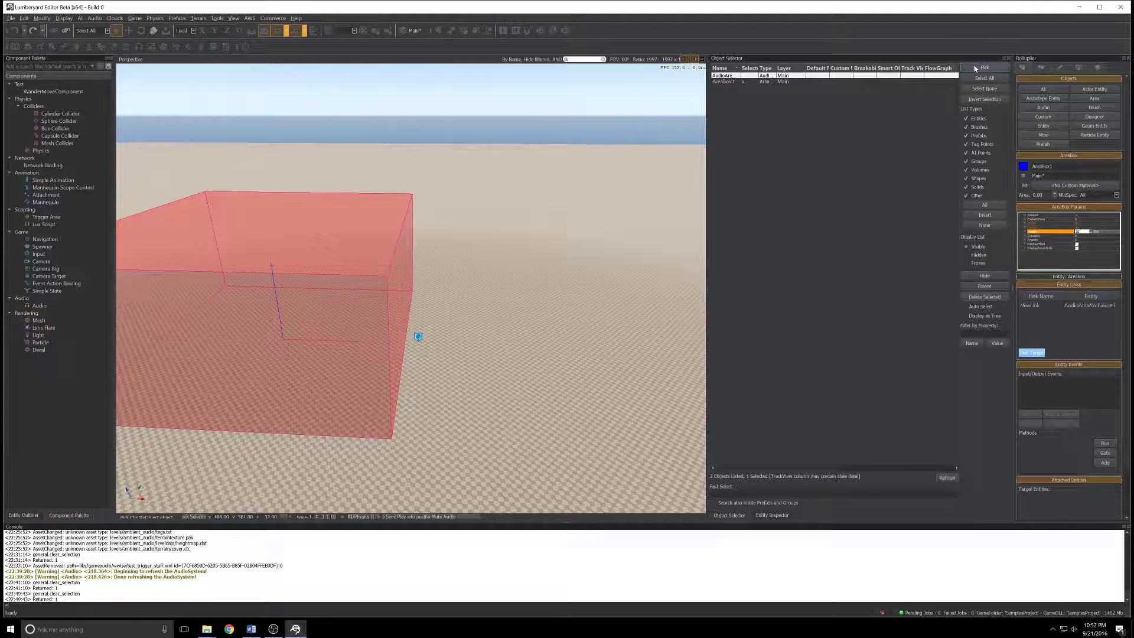
{"action": "left_click", "coordinate": [1030, 351]}
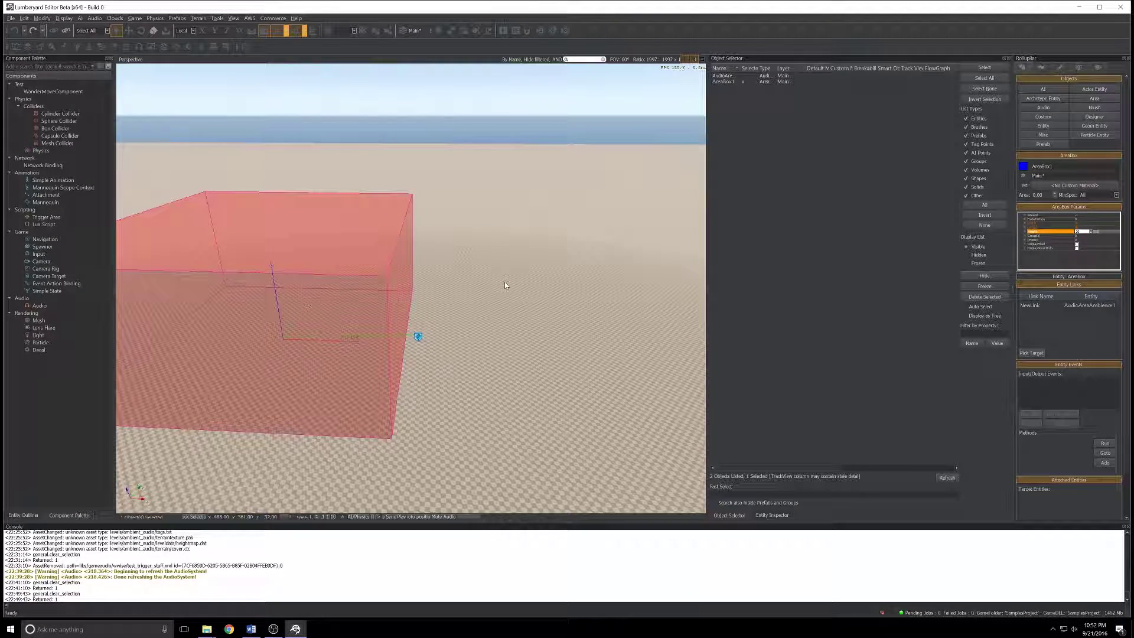
Step: Delete the AreaBox's NewLink entity link and collapse the Entity Links rollup
{"action": "right_click", "coordinate": [1035, 306]}
{"action": "left_click", "coordinate": [1057, 325]}
{"action": "left_click", "coordinate": [1067, 284]}
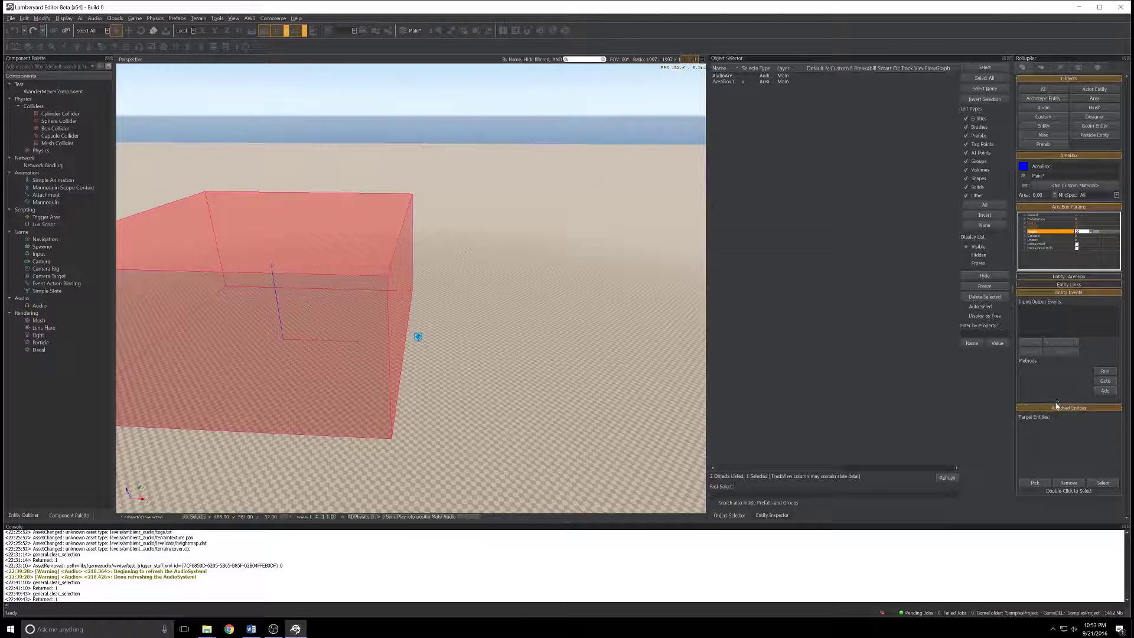
Step: Add AudioAreaAmbience1 to the AreaBox's Attached Entities
{"action": "left_click", "coordinate": [1037, 481]}
{"action": "left_click", "coordinate": [723, 76]}
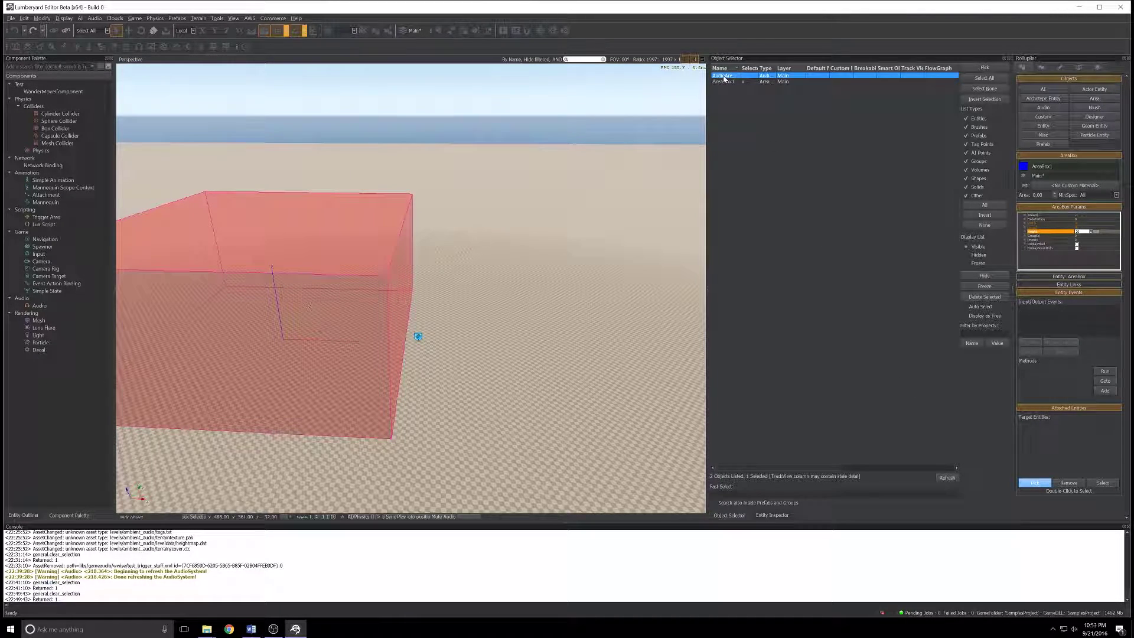
{"action": "left_click", "coordinate": [984, 67]}
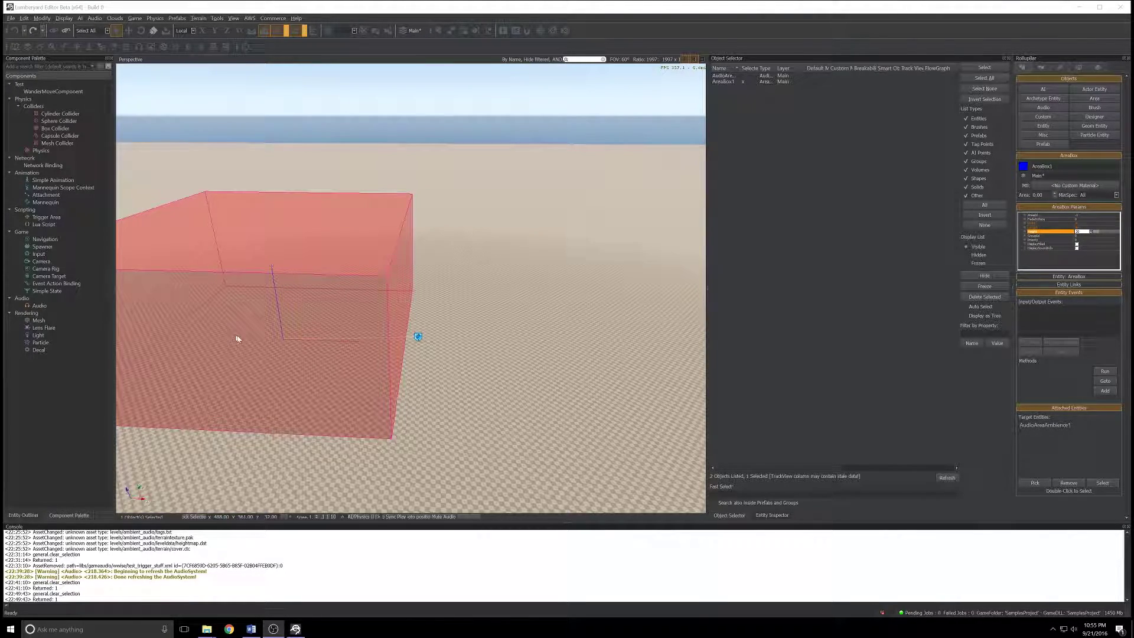
Step: Set the terrain Layer Painter colour to red
{"action": "scroll", "coordinate": [236, 338], "scroll_direction": "down", "scroll_amount": 5}
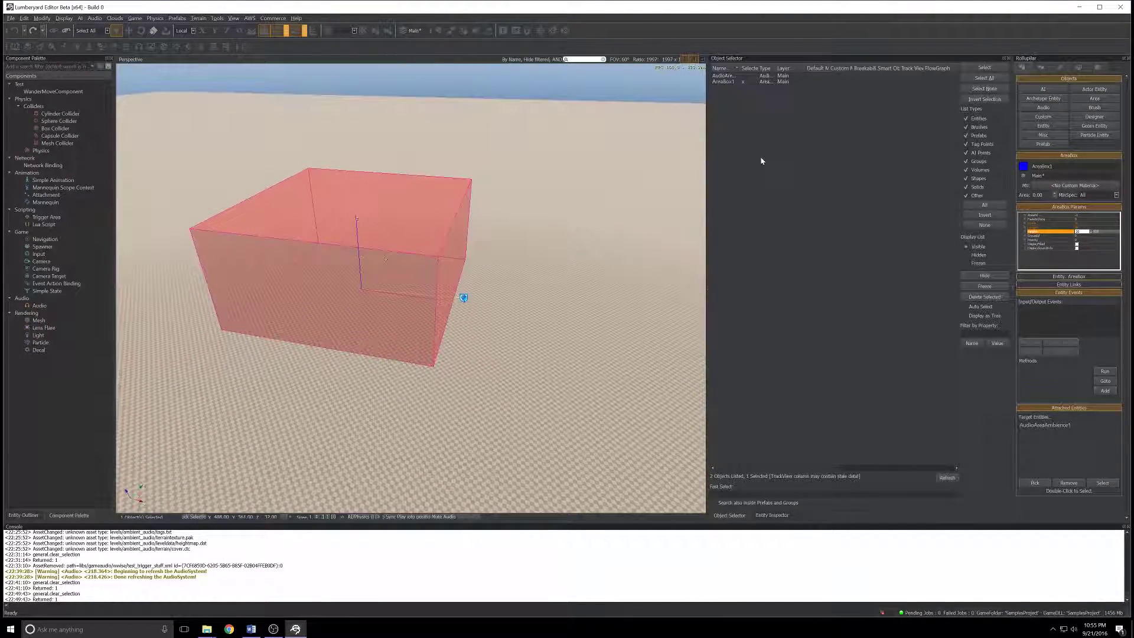
{"action": "left_click", "coordinate": [1040, 67]}
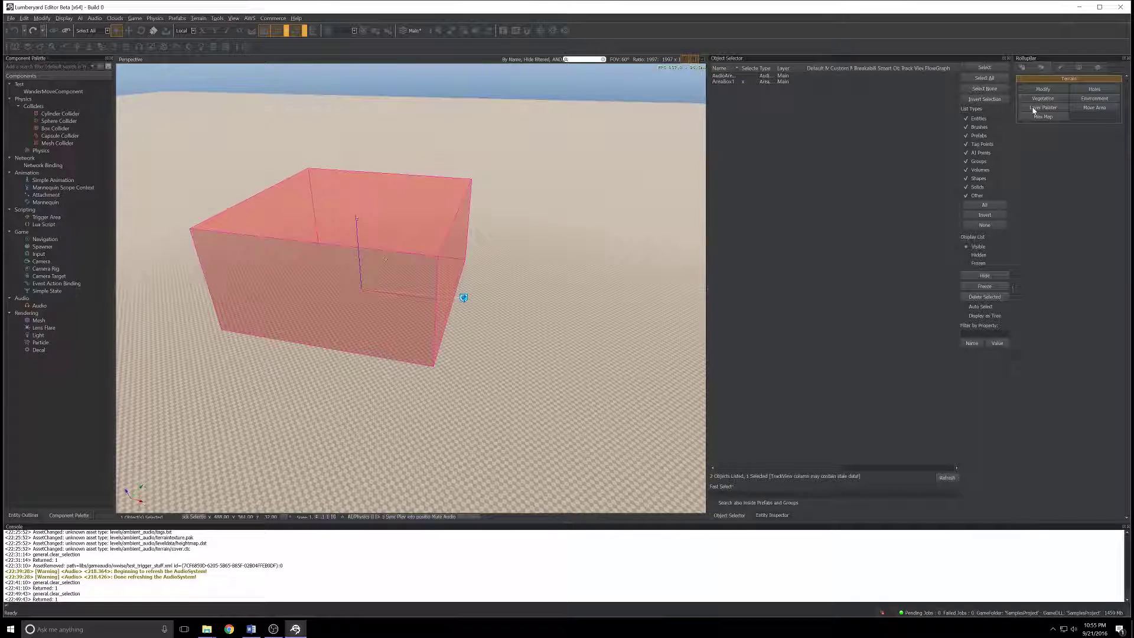
{"action": "left_click", "coordinate": [1033, 108]}
{"action": "left_click", "coordinate": [1055, 253]}
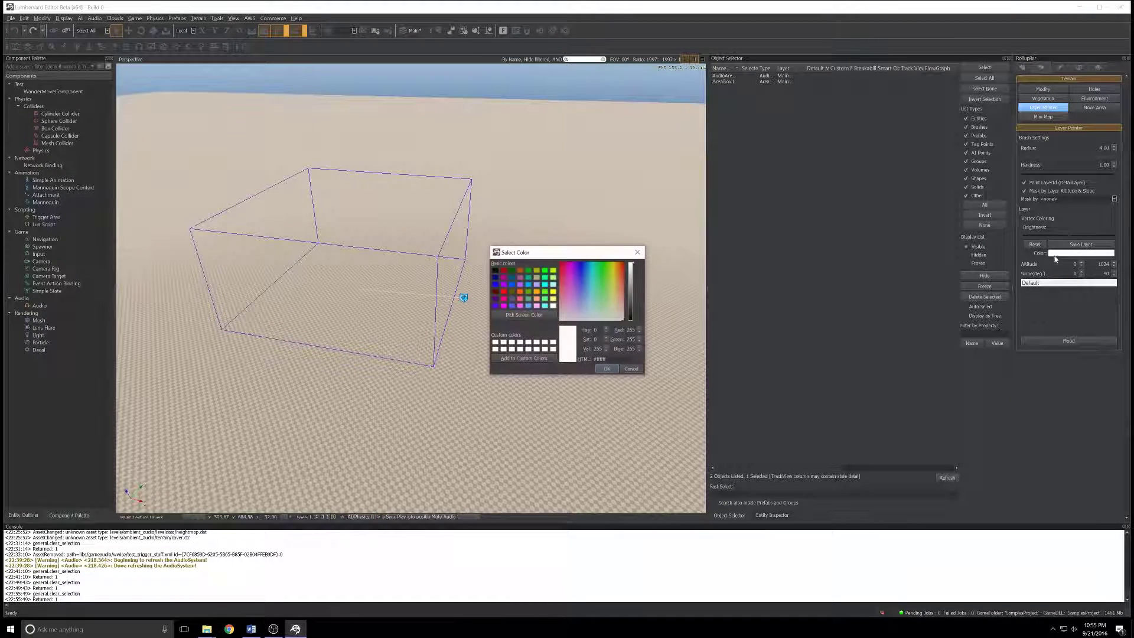
{"action": "left_click", "coordinate": [561, 266]}
{"action": "left_click", "coordinate": [605, 368]}
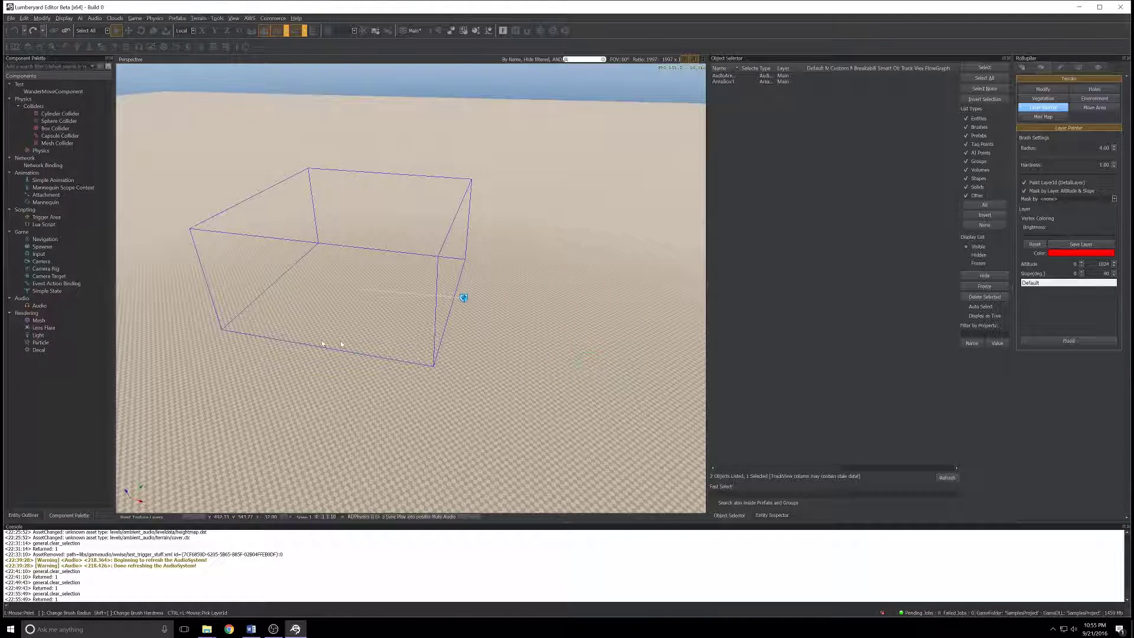
Step: Paint the ground inside the AreaBox red, then return to object mode
{"action": "mouse_move", "coordinate": [245, 325]}
{"action": "left_mouse_down"}
{"action": "mouse_move", "coordinate": [422, 352]}
{"action": "mouse_move", "coordinate": [455, 265]}
{"action": "mouse_move", "coordinate": [326, 249]}
{"action": "mouse_move", "coordinate": [266, 312]}
{"action": "mouse_move", "coordinate": [310, 293]}
{"action": "mouse_move", "coordinate": [330, 266]}
{"action": "mouse_move", "coordinate": [304, 313]}
{"action": "mouse_move", "coordinate": [350, 262]}
{"action": "mouse_move", "coordinate": [323, 325]}
{"action": "mouse_move", "coordinate": [368, 264]}
{"action": "mouse_move", "coordinate": [350, 331]}
{"action": "mouse_move", "coordinate": [384, 277]}
{"action": "mouse_move", "coordinate": [396, 274]}
{"action": "mouse_move", "coordinate": [382, 330]}
{"action": "mouse_move", "coordinate": [415, 281]}
{"action": "mouse_move", "coordinate": [416, 307]}
{"action": "left_mouse_up"}
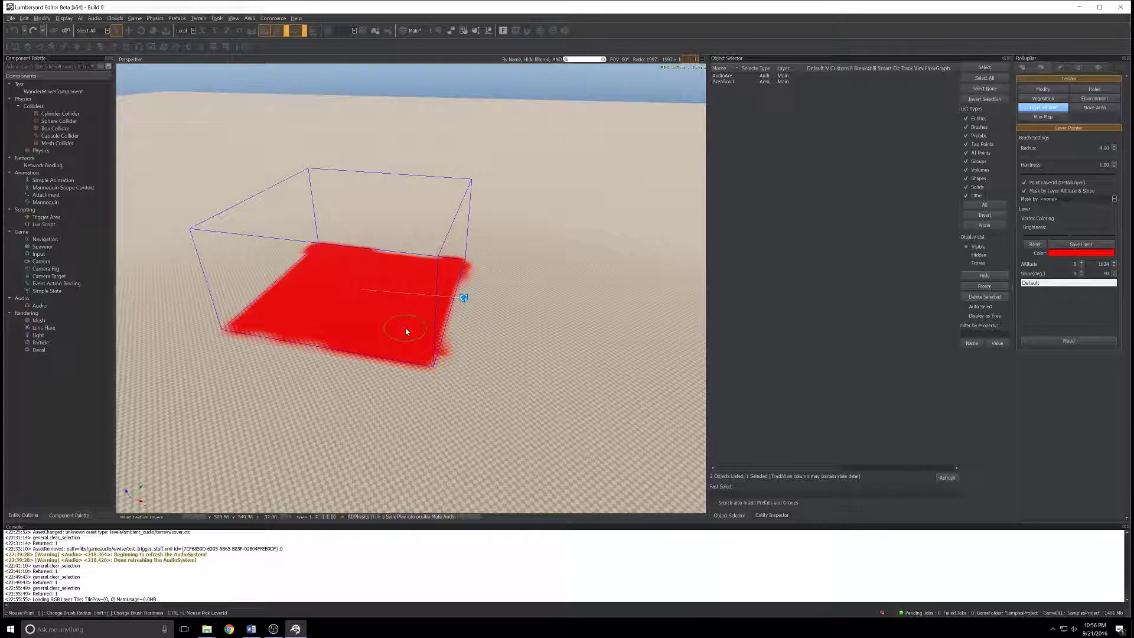
{"action": "key", "text": "Escape"}
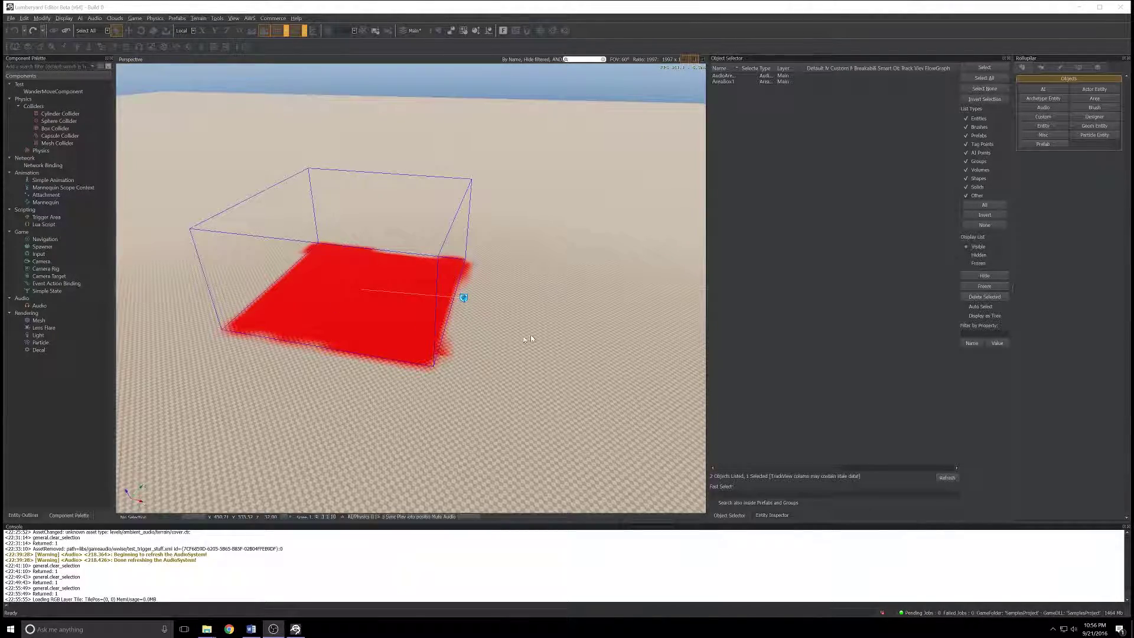
{"action": "mouse_move", "coordinate": [530, 335]}
{"action": "right_mouse_down"}
{"action": "mouse_move", "coordinate": [567, 378]}
{"action": "mouse_move", "coordinate": [555, 283]}
{"action": "mouse_move", "coordinate": [508, 295]}
{"action": "mouse_move", "coordinate": [549, 289]}
{"action": "right_mouse_up"}
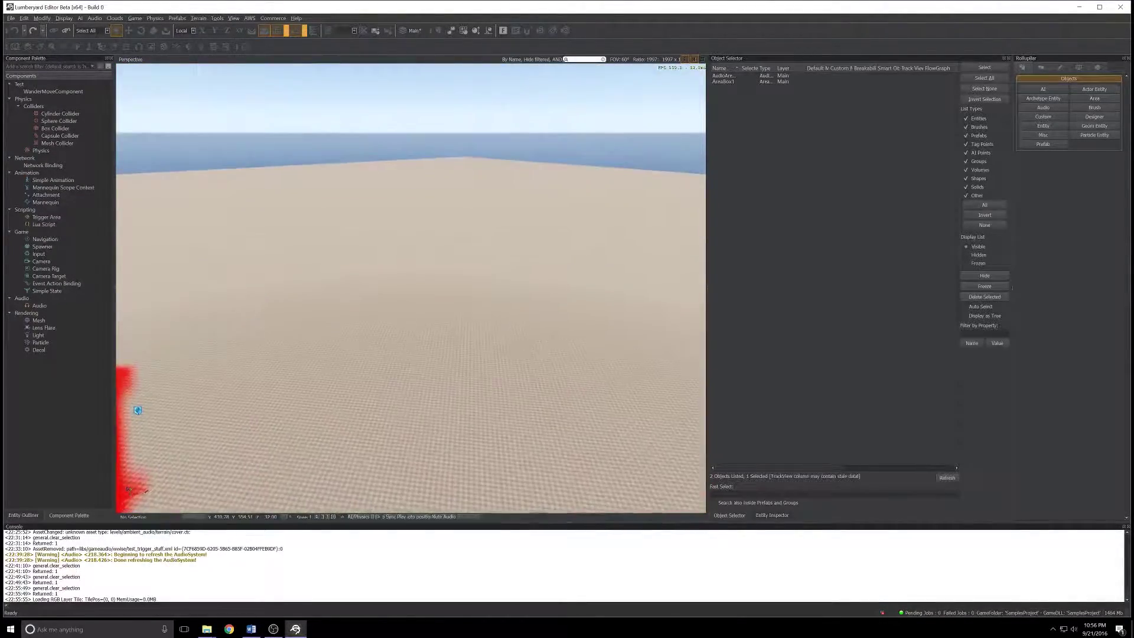
{"action": "right_click_drag", "start_coordinate": [137, 411], "coordinate": [455, 293]}
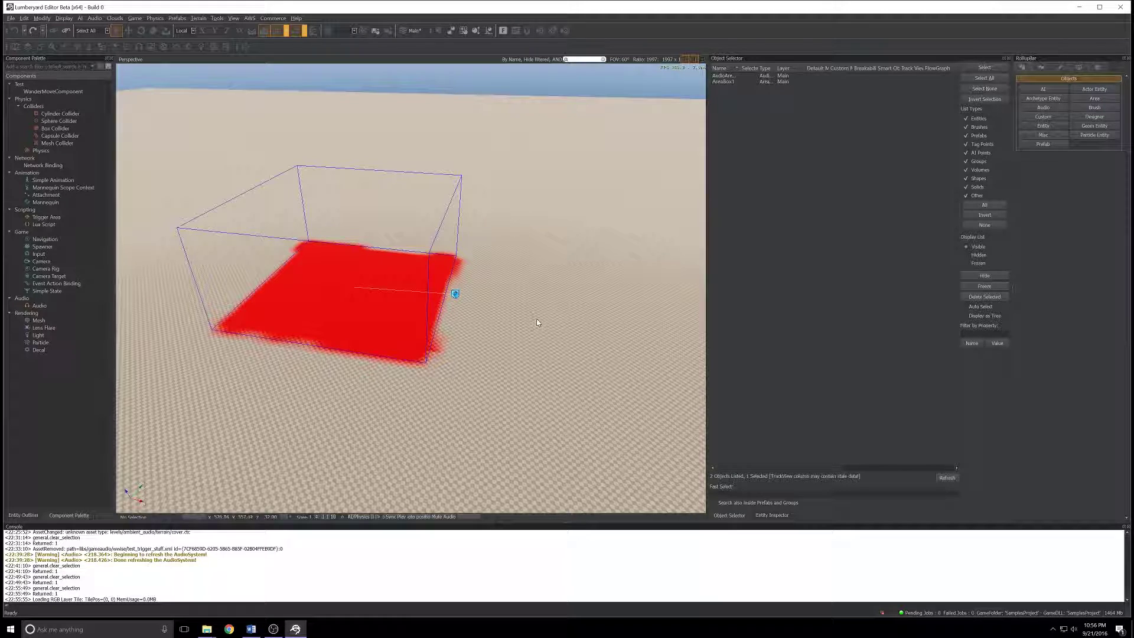
Step: Load the character controllers prefab library and drag Sphere_Controller into the level below the red area
{"action": "left_click", "coordinate": [213, 47]}
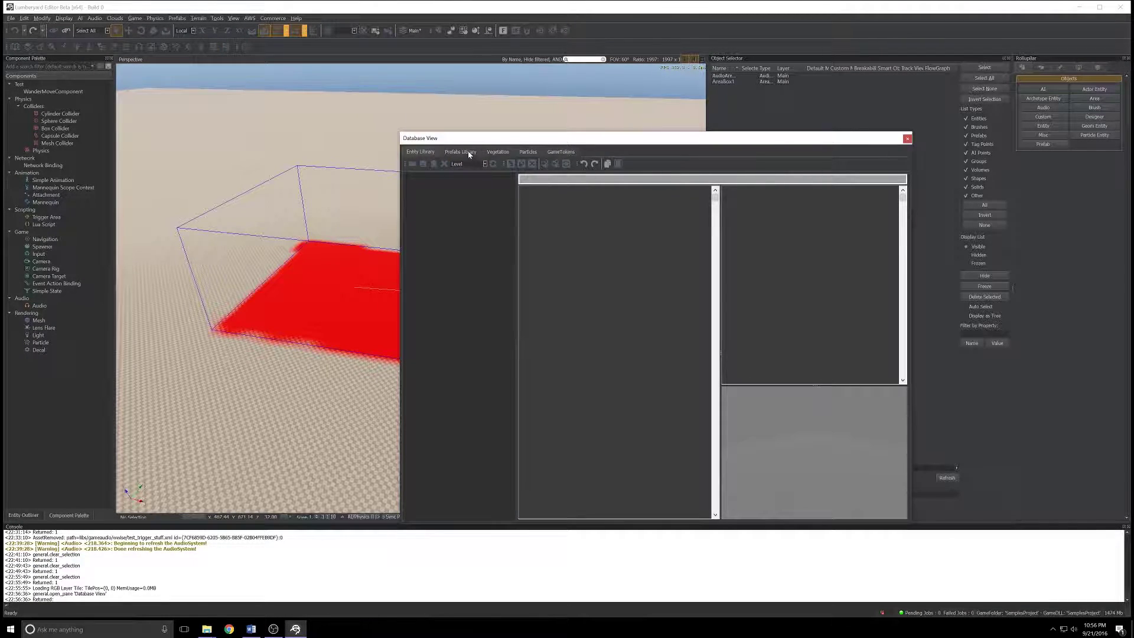
{"action": "left_click", "coordinate": [468, 152]}
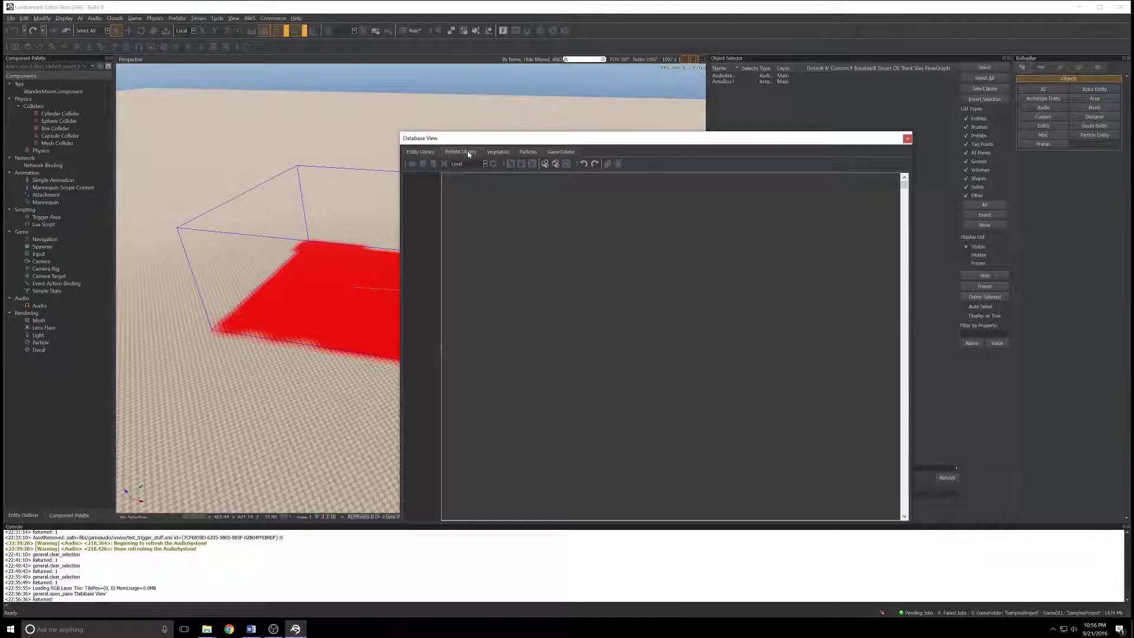
{"action": "left_click", "coordinate": [411, 165]}
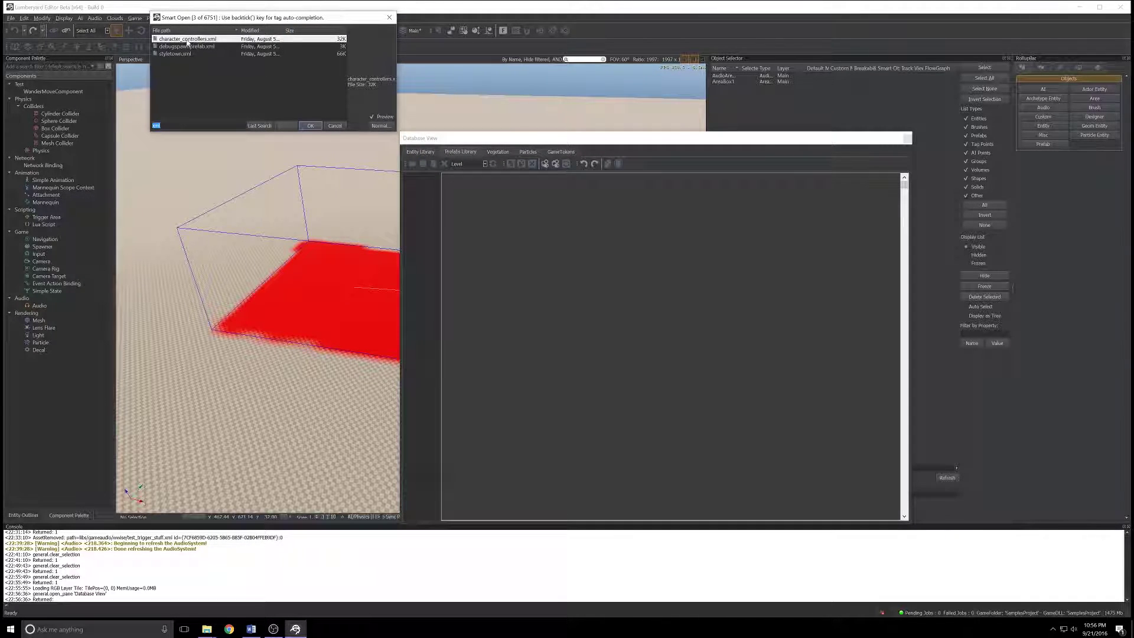
{"action": "left_click", "coordinate": [310, 125]}
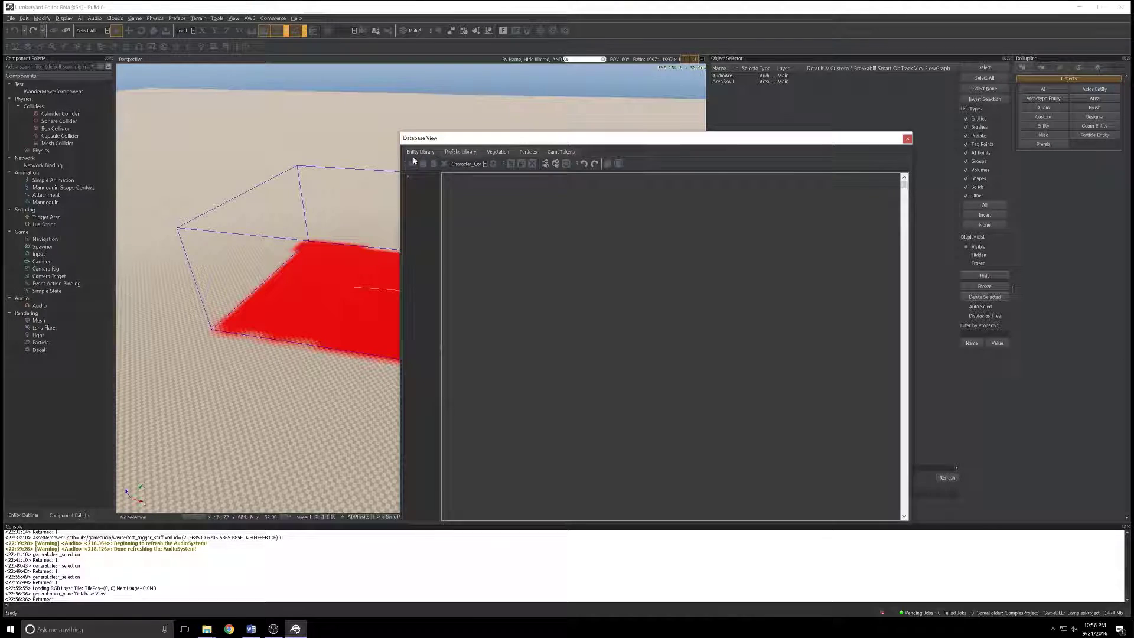
{"action": "left_click", "coordinate": [407, 177]}
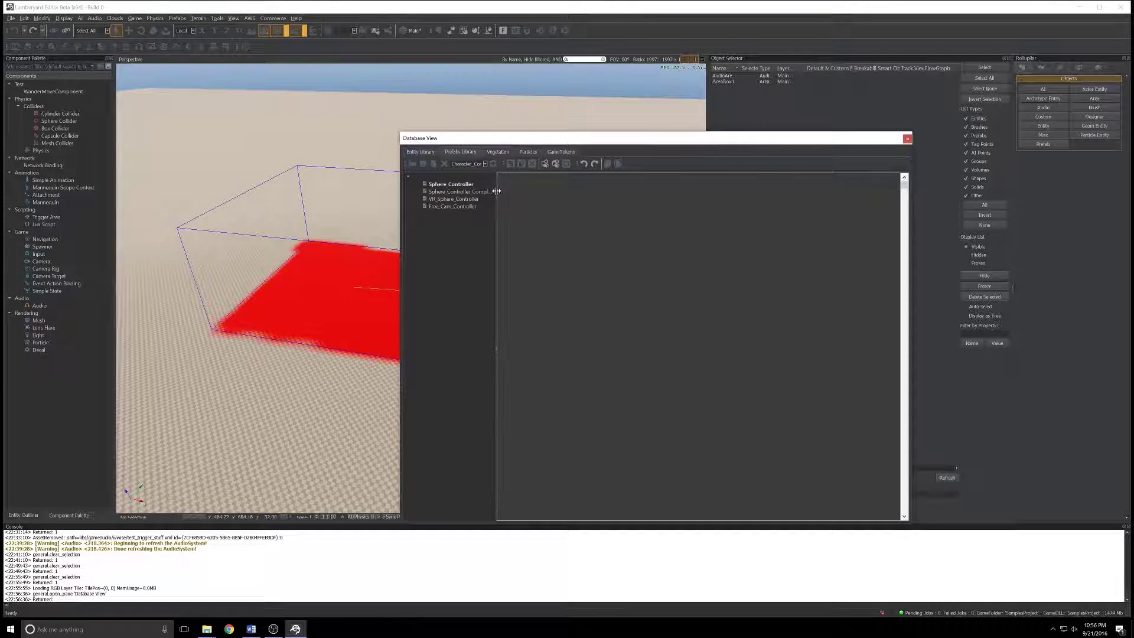
{"action": "left_click", "coordinate": [450, 185]}
{"action": "left_click_drag", "start_coordinate": [450, 187], "coordinate": [234, 494]}
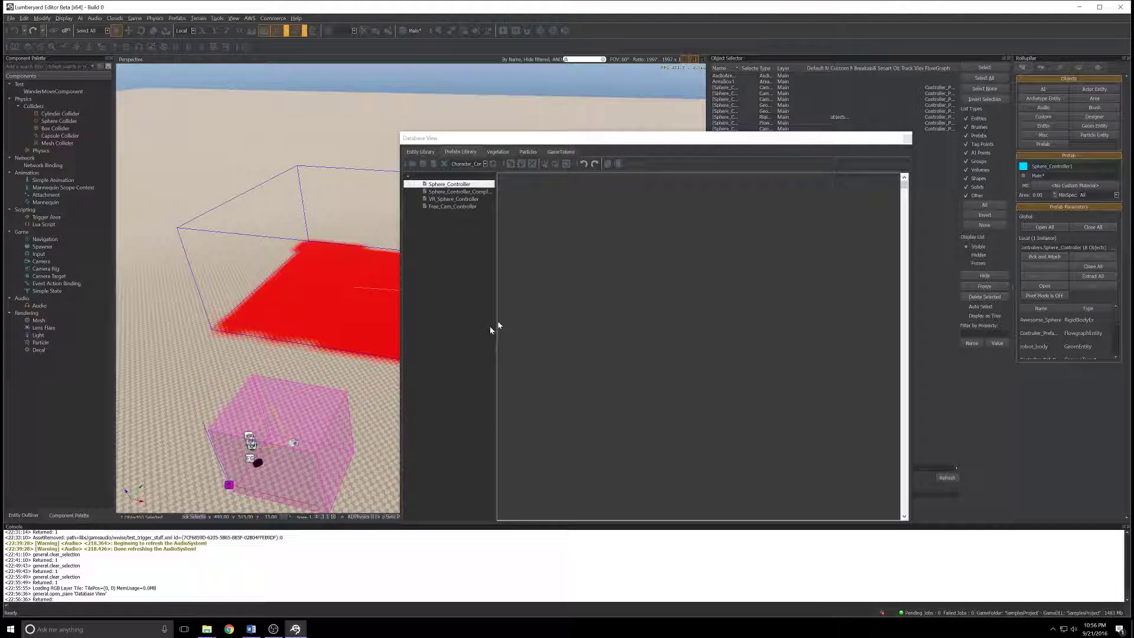
{"action": "left_click", "coordinate": [907, 139]}
Step: Turn the Sphere_Controller with the Rotate tool, then go back to Select and deselect
{"action": "scroll", "coordinate": [440, 413], "scroll_direction": "up", "scroll_amount": 3}
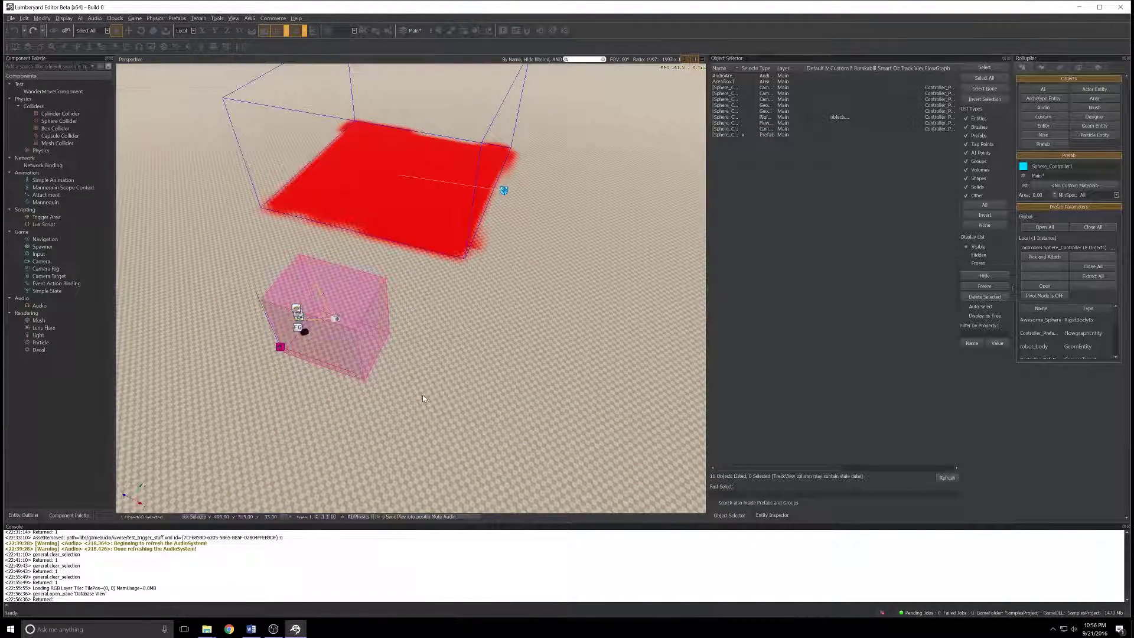
{"action": "key", "text": "2"}
{"action": "left_click_drag", "start_coordinate": [407, 377], "coordinate": [353, 377]}
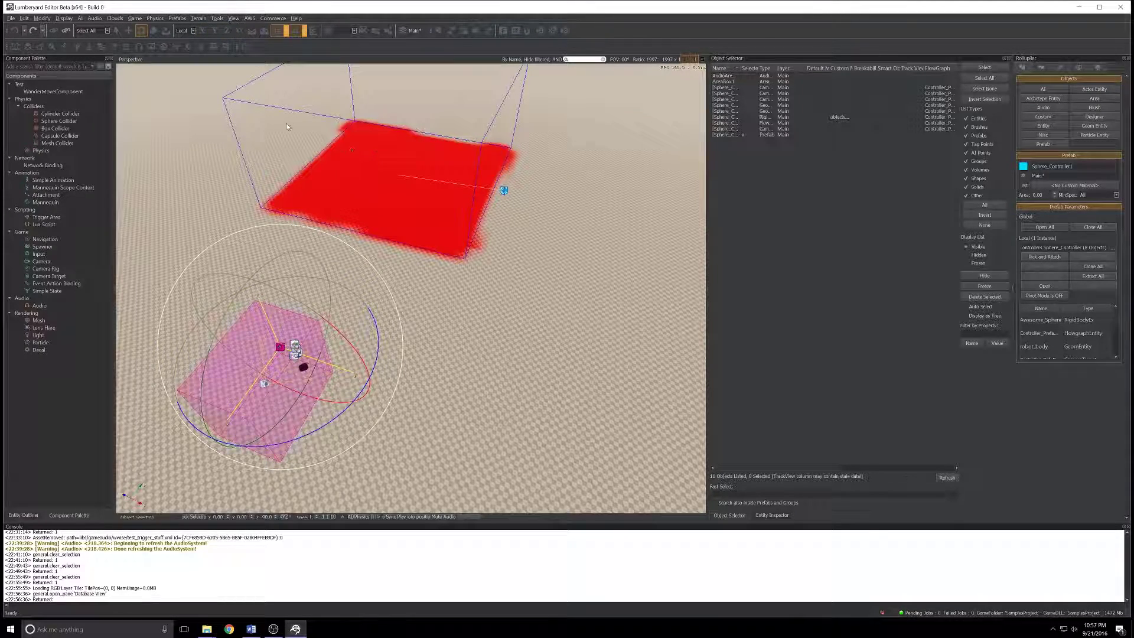
{"action": "left_click", "coordinate": [116, 30]}
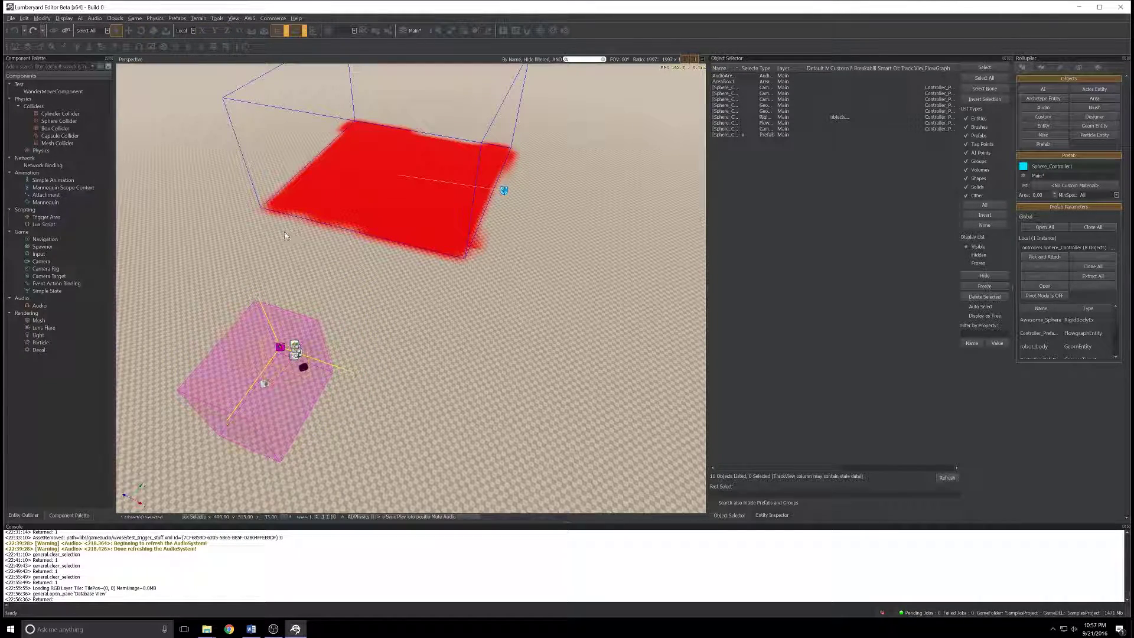
{"action": "left_click", "coordinate": [272, 629]}
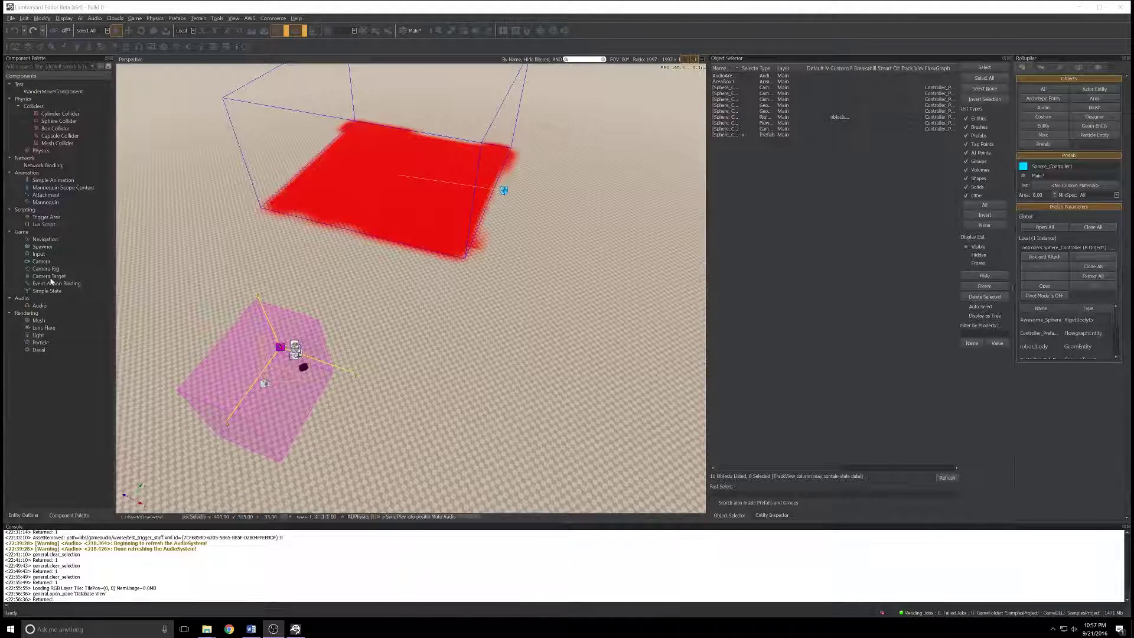
{"action": "left_click", "coordinate": [218, 251]}
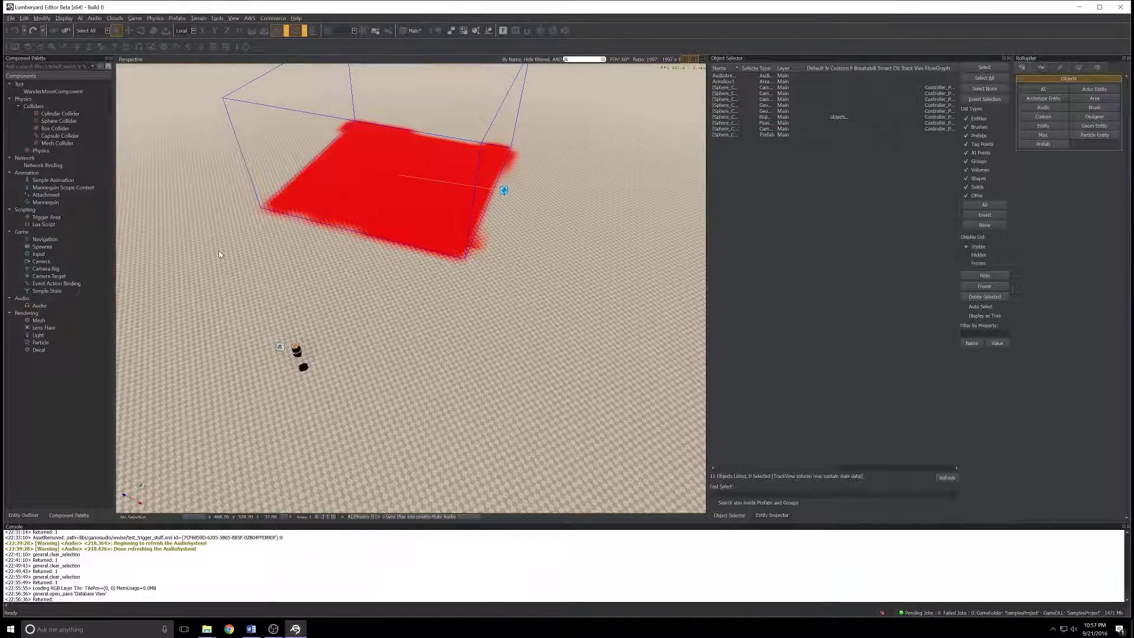
{"action": "key", "text": "ctrl+g"}
{"action": "key", "text": "w"}
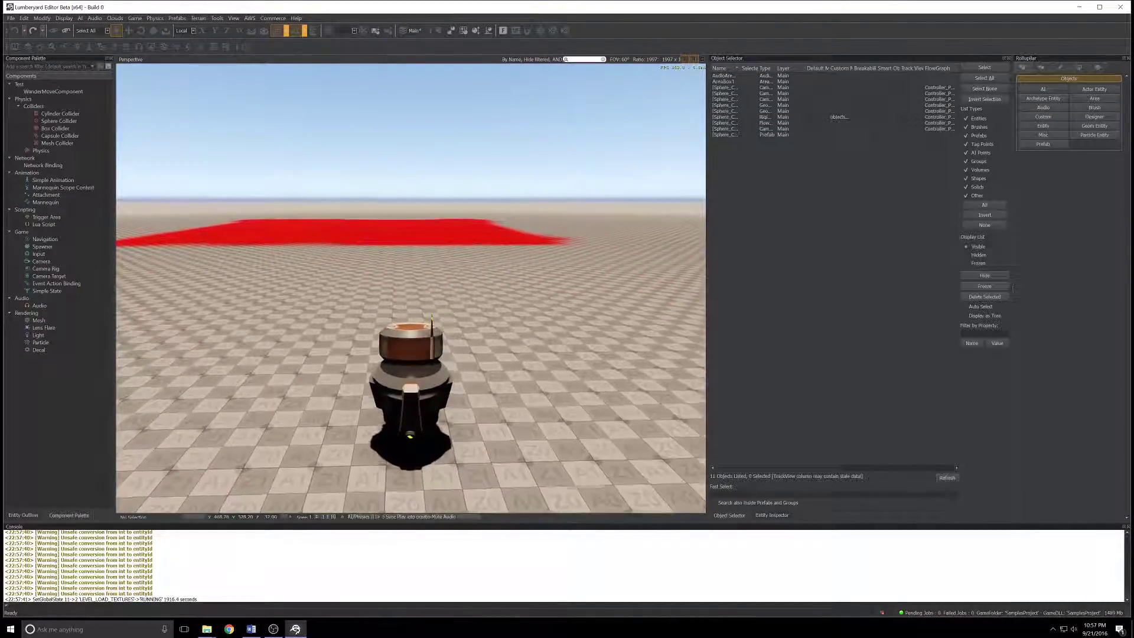
{"action": "key", "text": "w"}
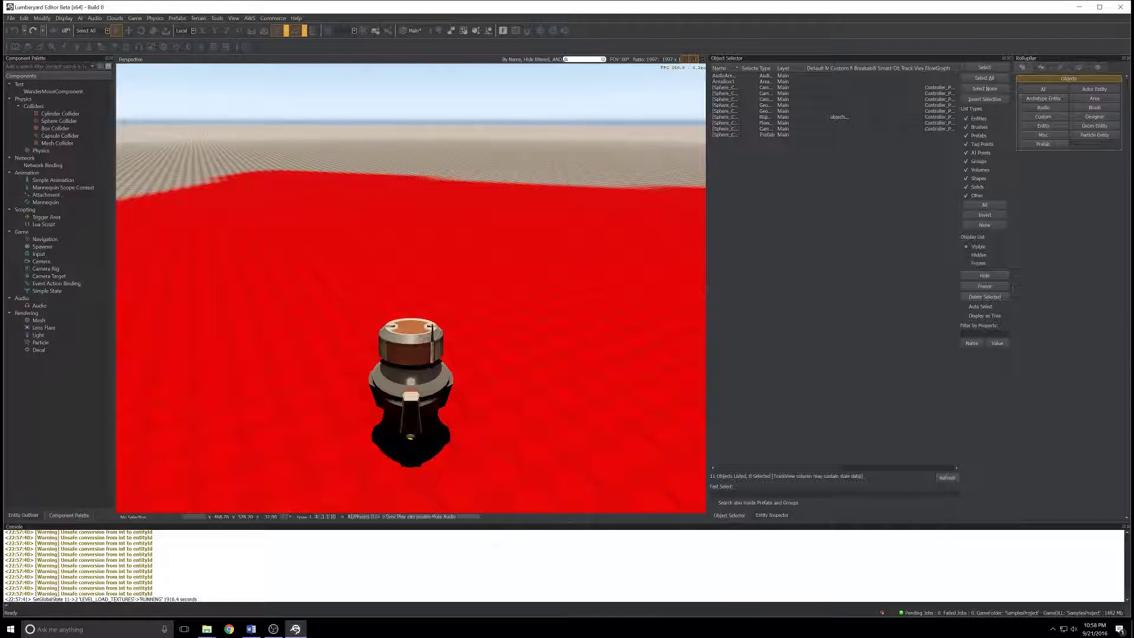
Step: Exit game mode and switch on Enable Physics/AI from the Game menu
{"action": "key", "text": "Escape"}
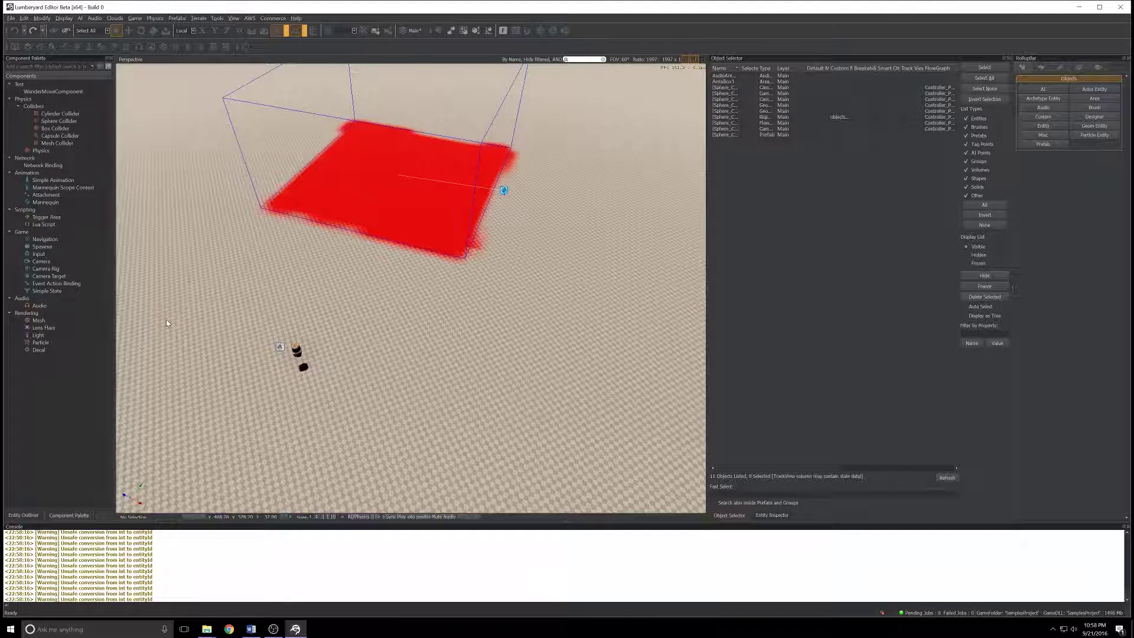
{"action": "left_click", "coordinate": [273, 628]}
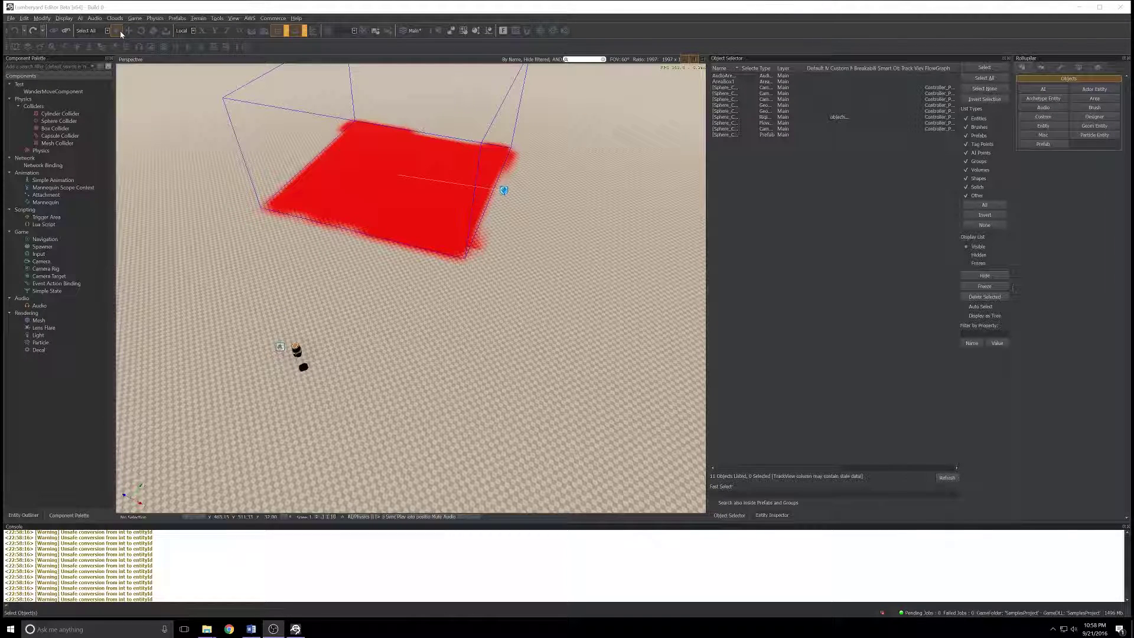
{"action": "left_click", "coordinate": [135, 18]}
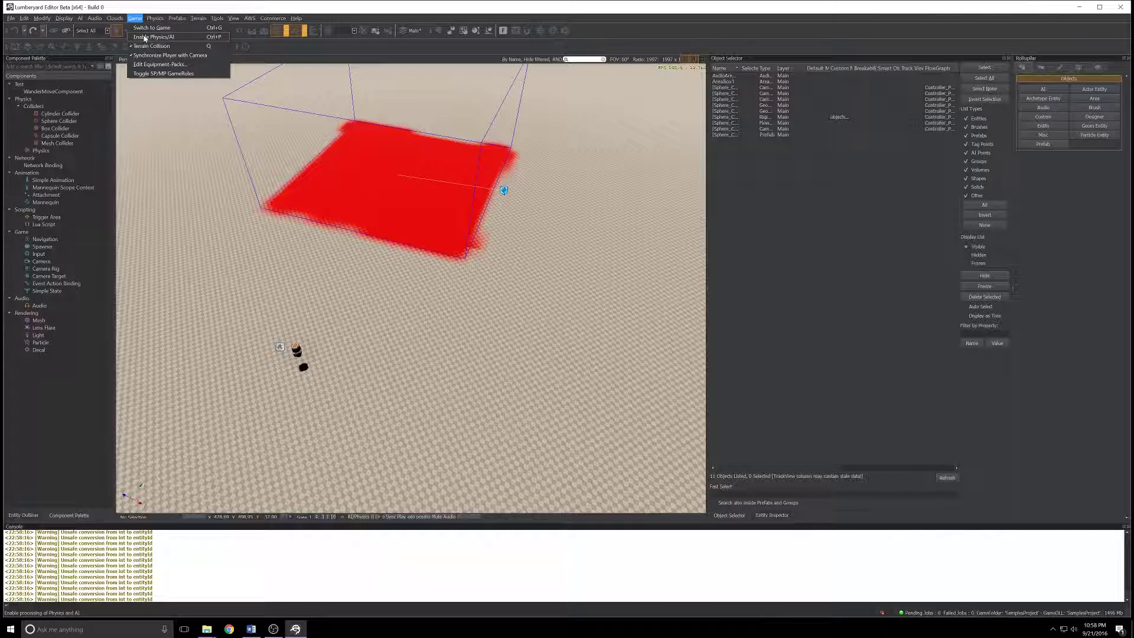
{"action": "left_click", "coordinate": [144, 39]}
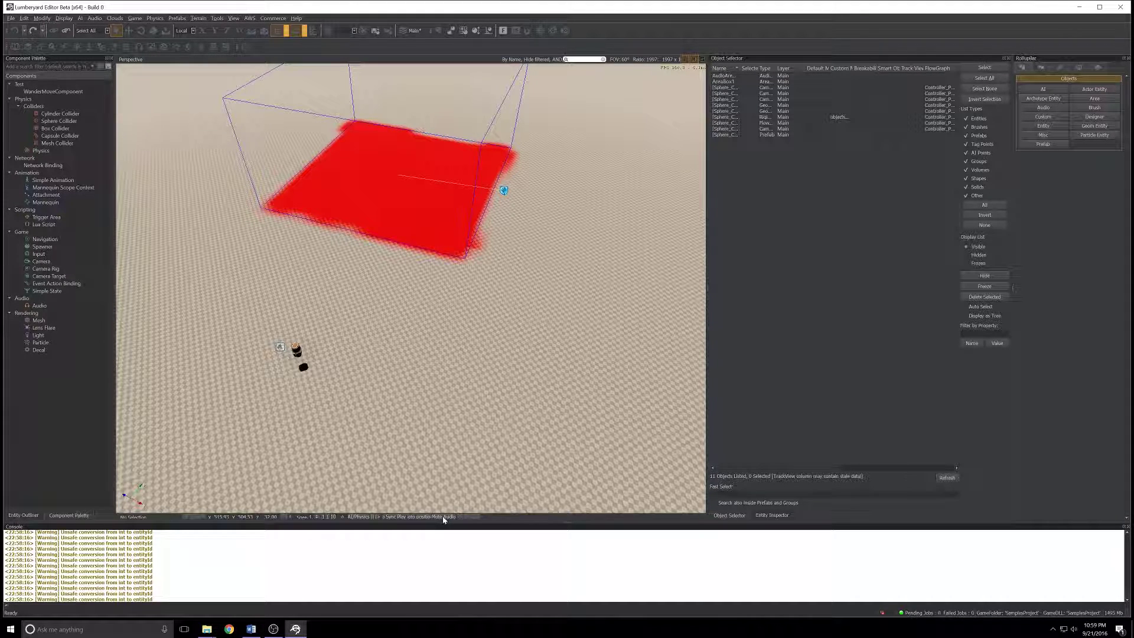
Step: Select AudioAreaAmbience1 and drag it far back along Y with the Move tool
{"action": "double_click", "coordinate": [723, 82]}
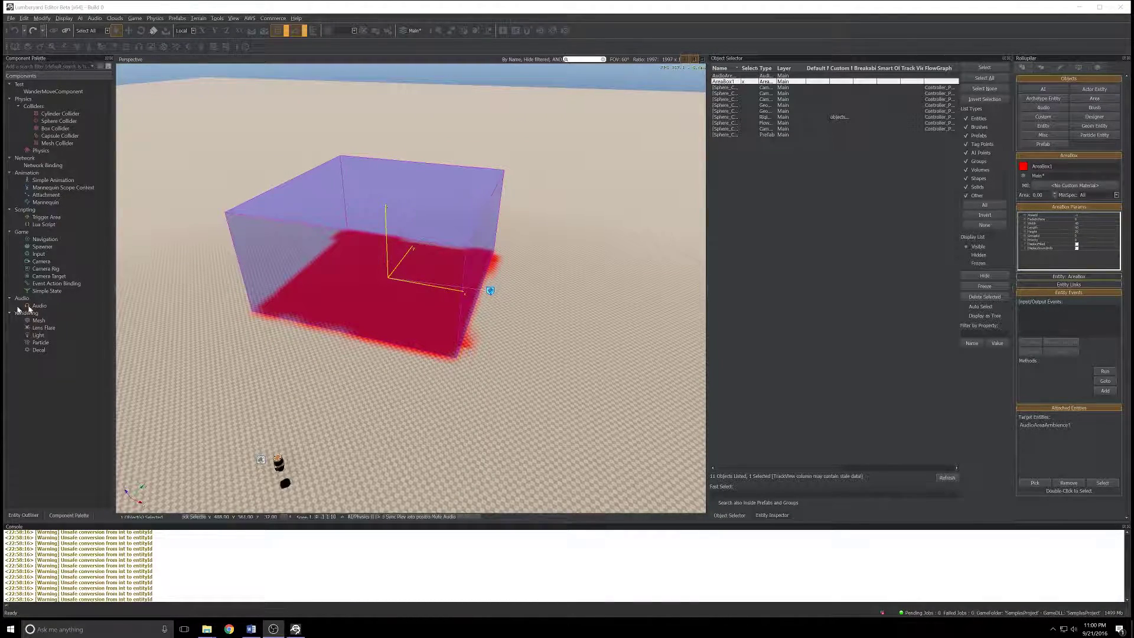
{"action": "left_click", "coordinate": [490, 291]}
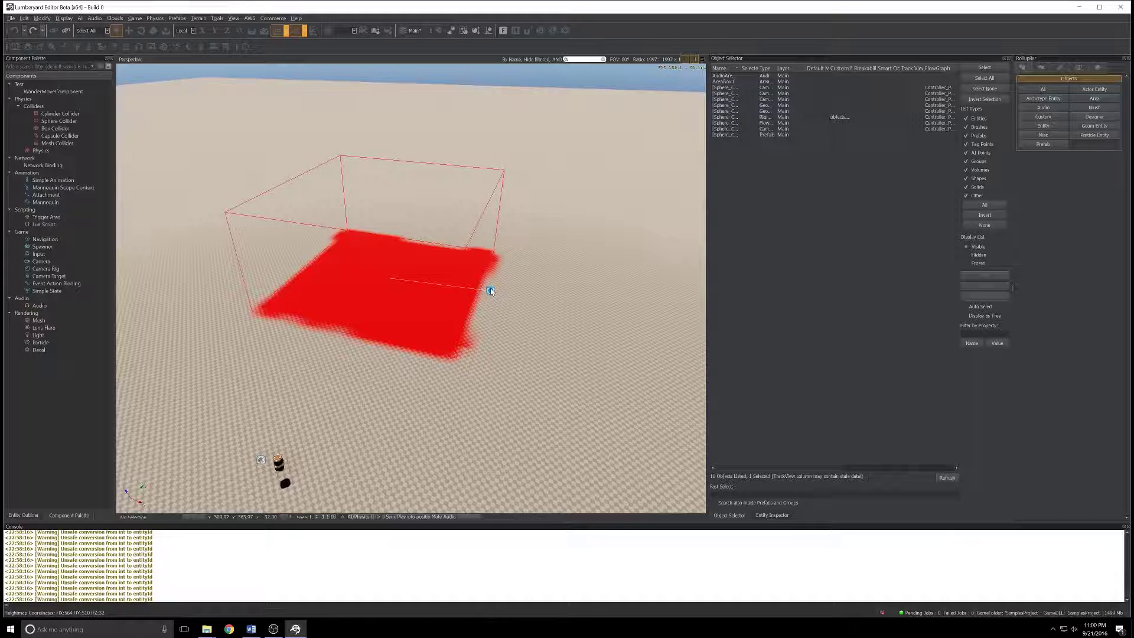
{"action": "left_click", "coordinate": [745, 76]}
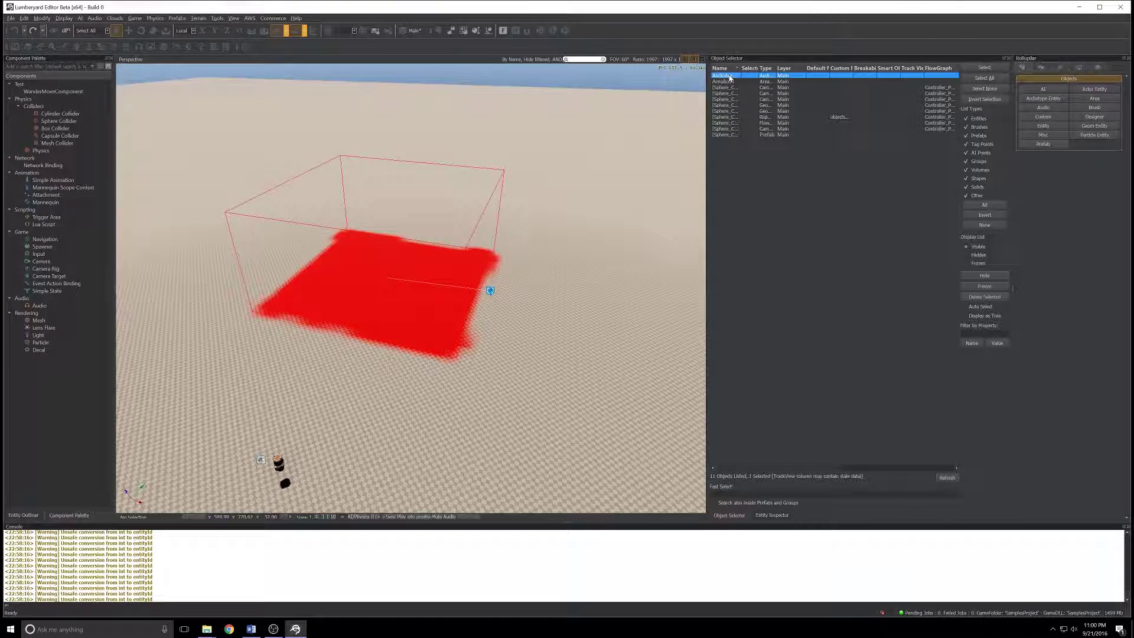
{"action": "left_click", "coordinate": [966, 69]}
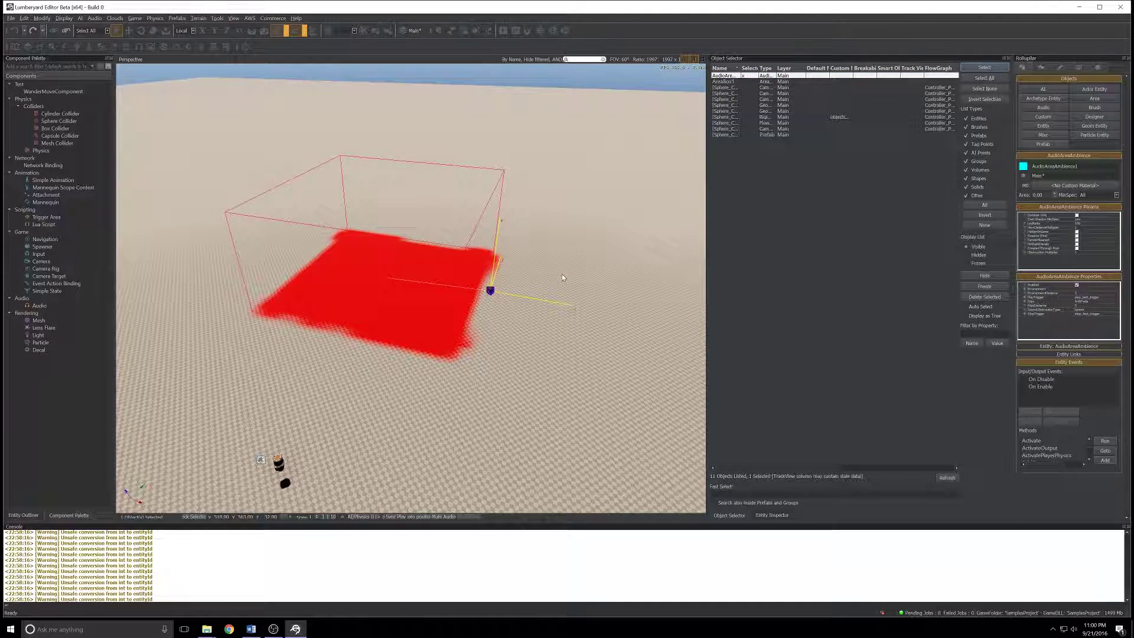
{"action": "key", "text": "1"}
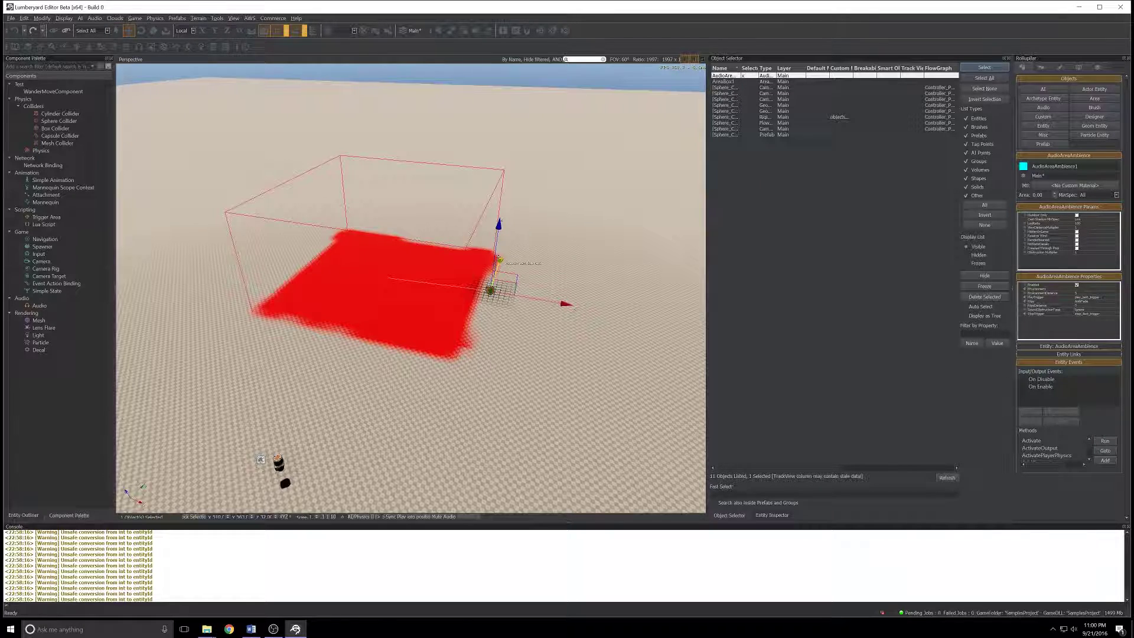
{"action": "left_click_drag", "start_coordinate": [501, 258], "coordinate": [561, 92]}
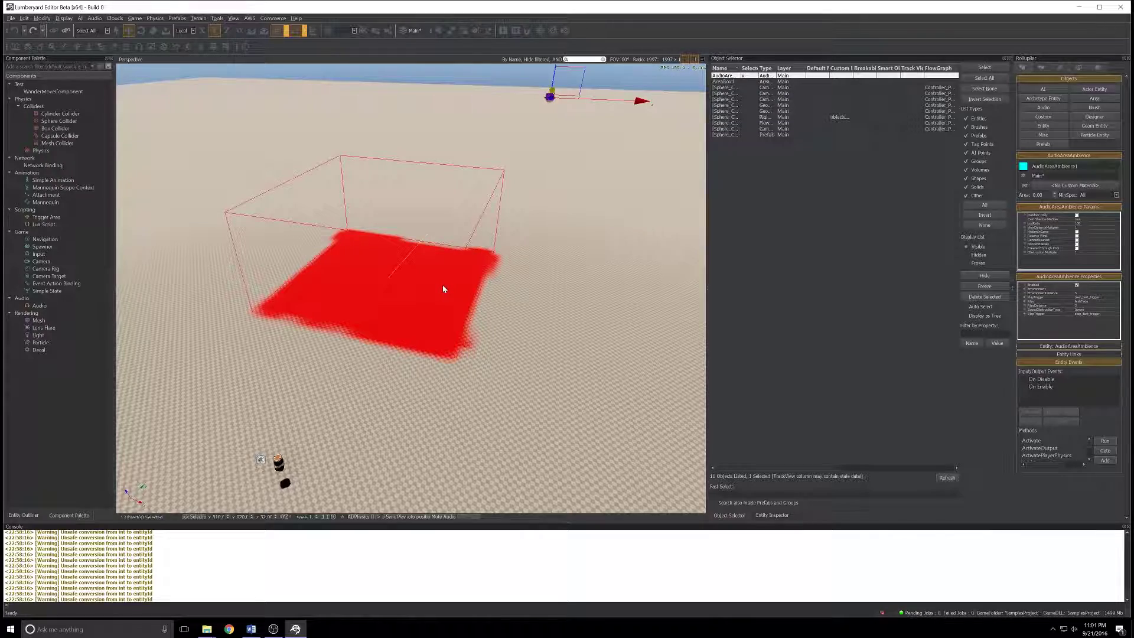
Step: Place a new AreaSphere on the open ground beside the red box
{"action": "right_click_drag", "start_coordinate": [443, 288], "coordinate": [576, 289]}
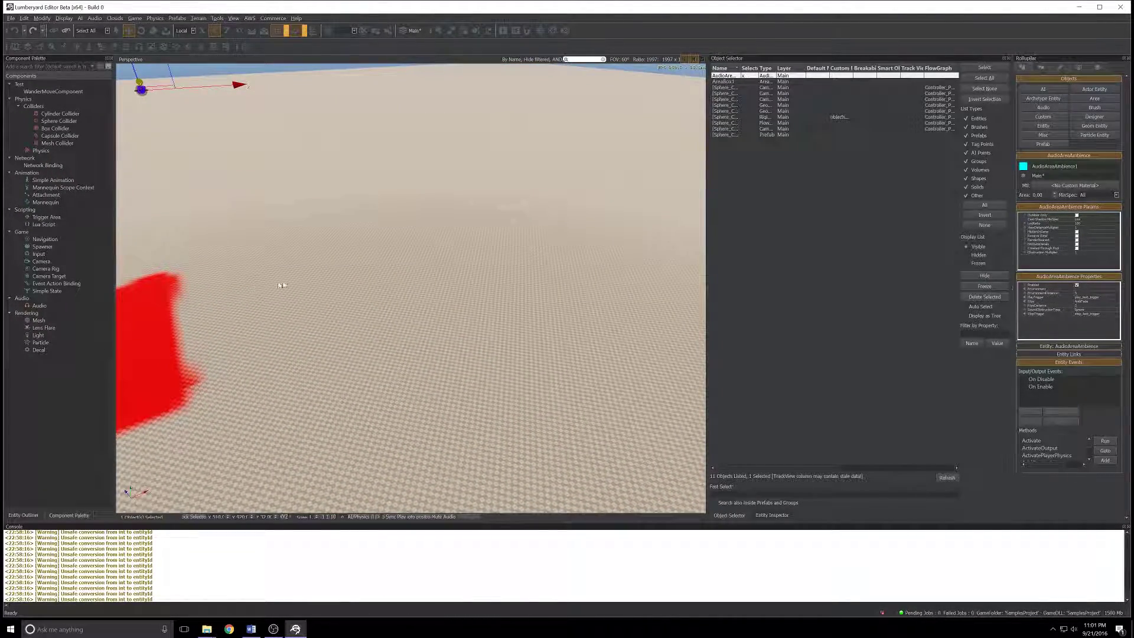
{"action": "left_click", "coordinate": [1084, 99]}
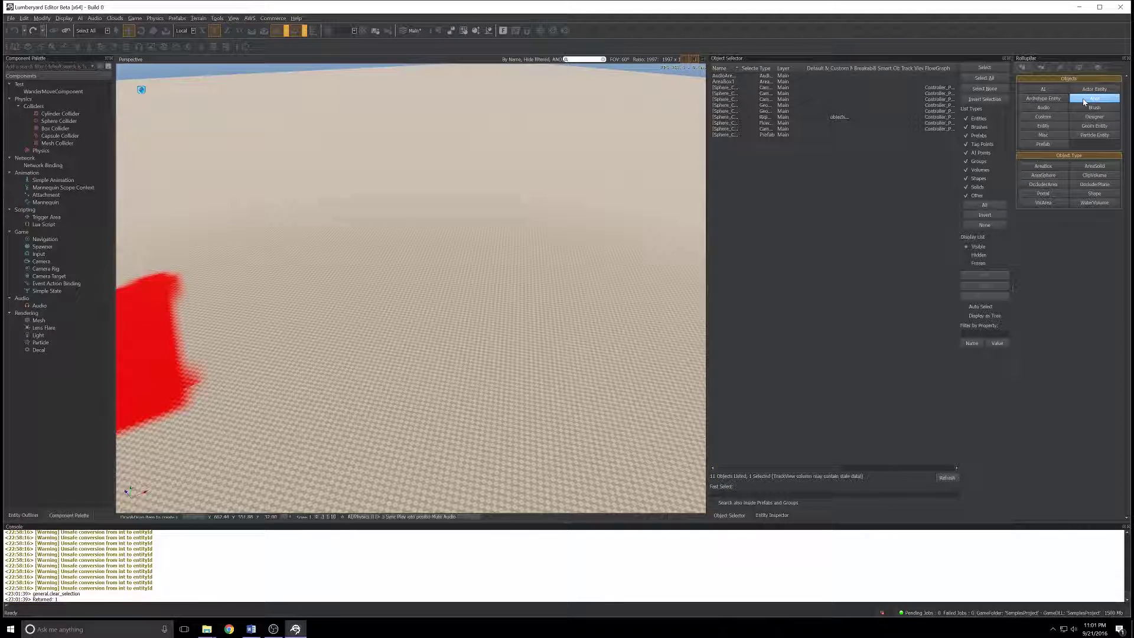
{"action": "left_click", "coordinate": [1061, 175]}
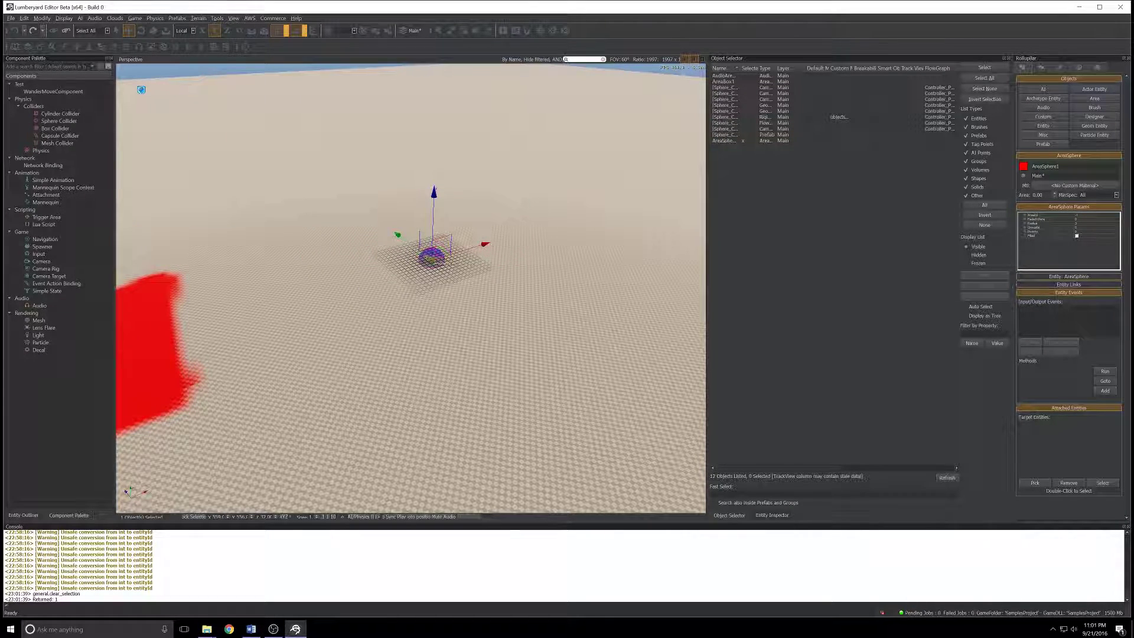
{"action": "left_click", "coordinate": [431, 262]}
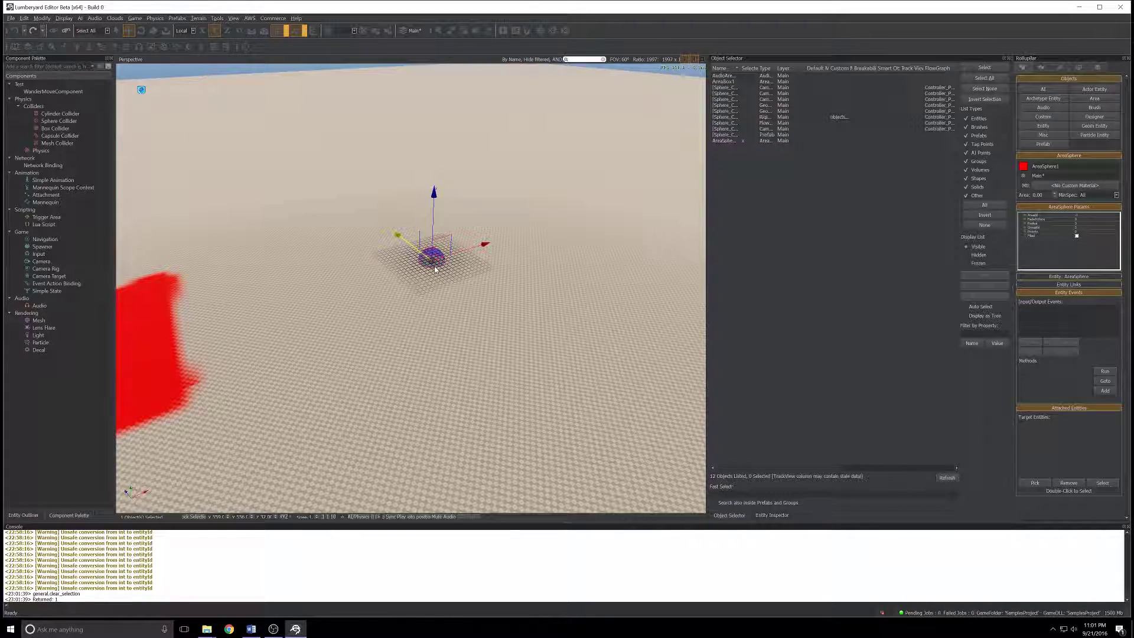
Step: Set the AreaSphere's radius, first large and then reduced to a smaller value
{"action": "left_click", "coordinate": [1081, 224]}
{"action": "key", "text": "Return"}
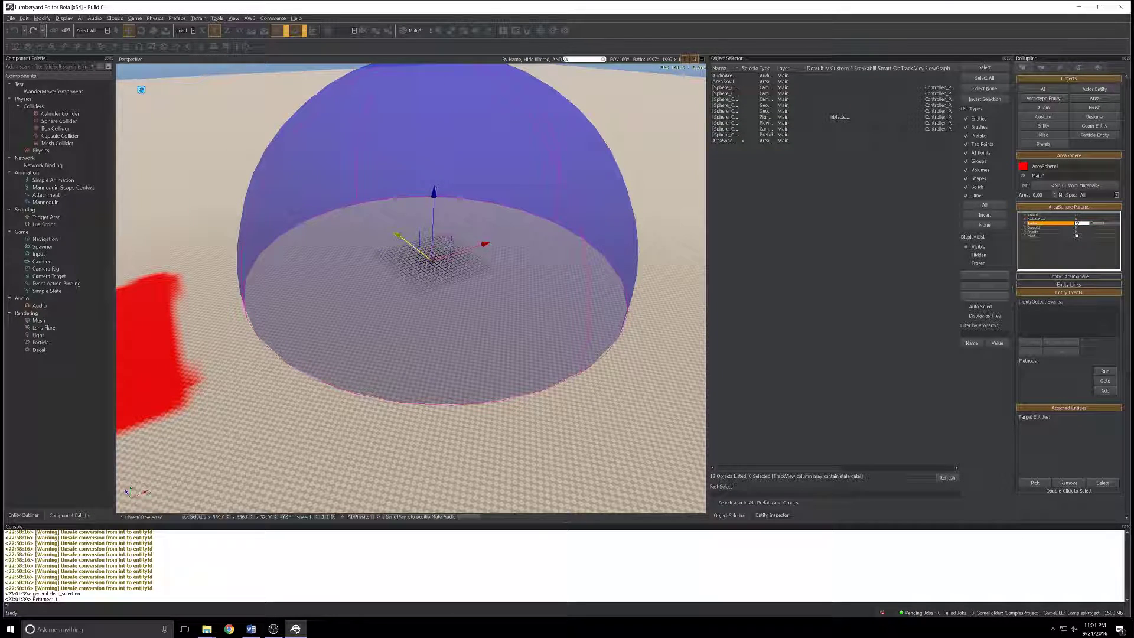
{"action": "key", "text": "Return"}
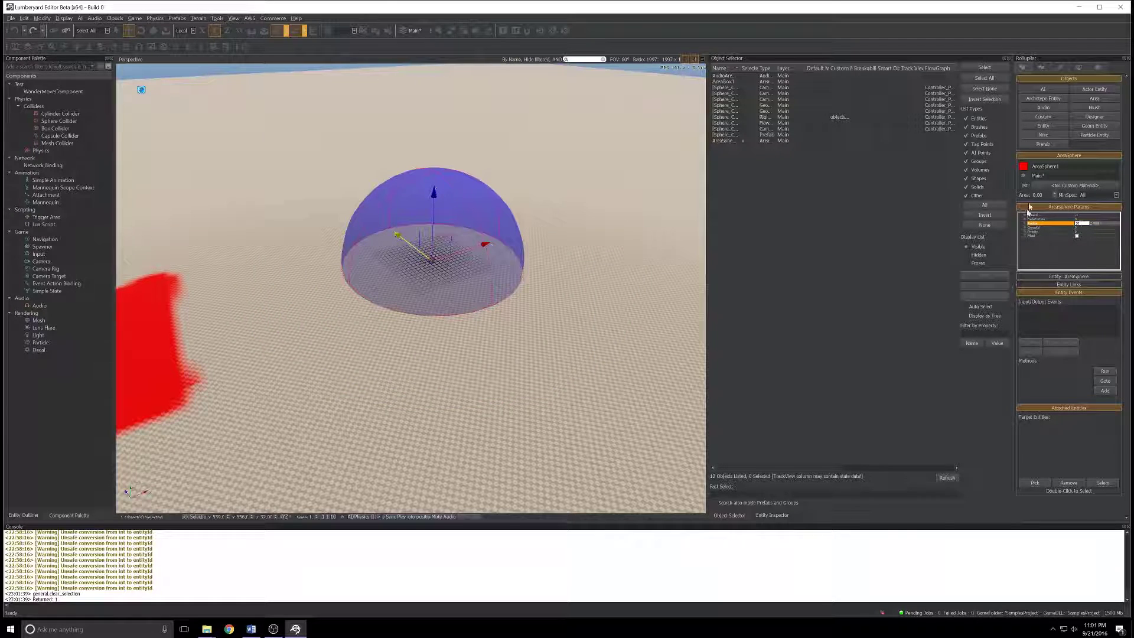
{"action": "left_click", "coordinate": [1039, 68]}
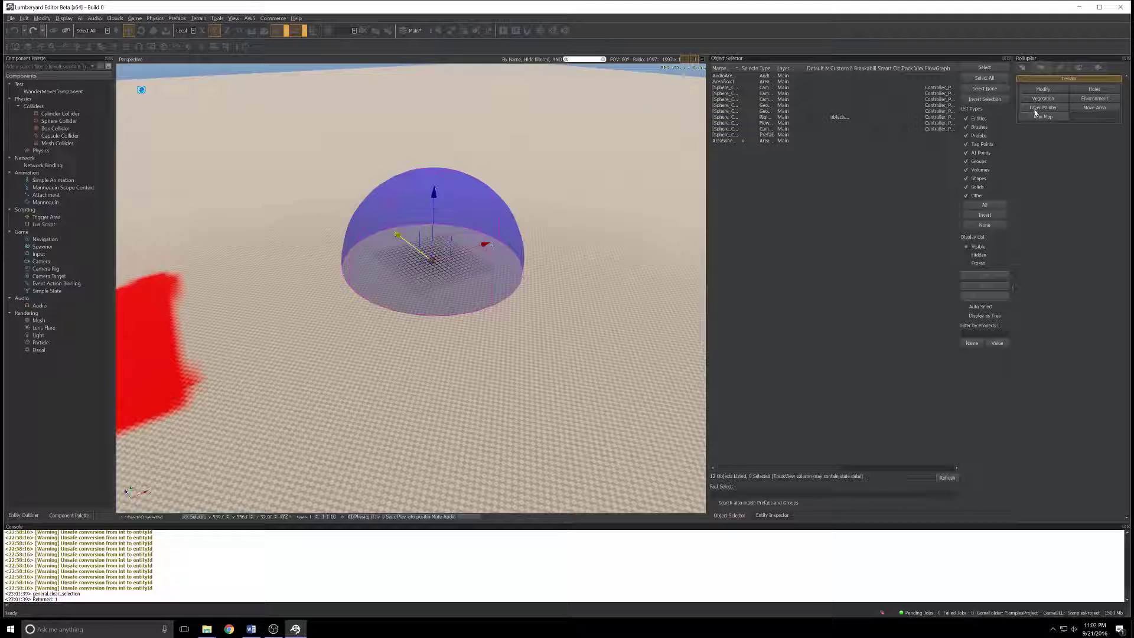
Step: Set the Layer Painter colour to blue, paint the ground under the sphere, and select AreaSphere1
{"action": "left_click", "coordinate": [1040, 108]}
{"action": "left_click", "coordinate": [1061, 255]}
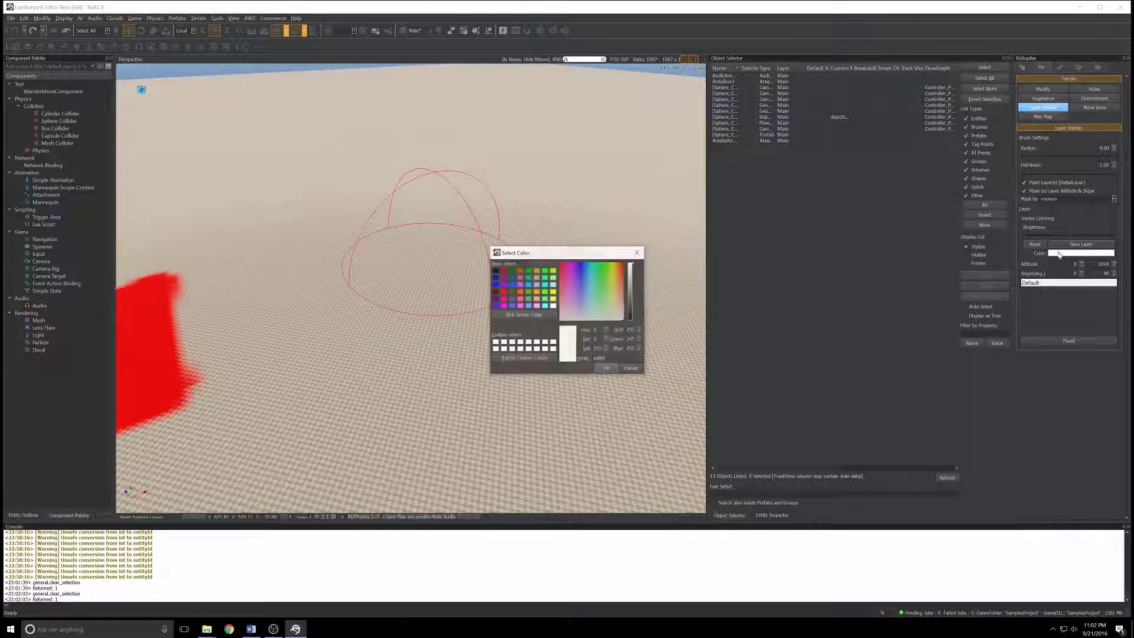
{"action": "left_click_drag", "start_coordinate": [584, 282], "coordinate": [584, 262]}
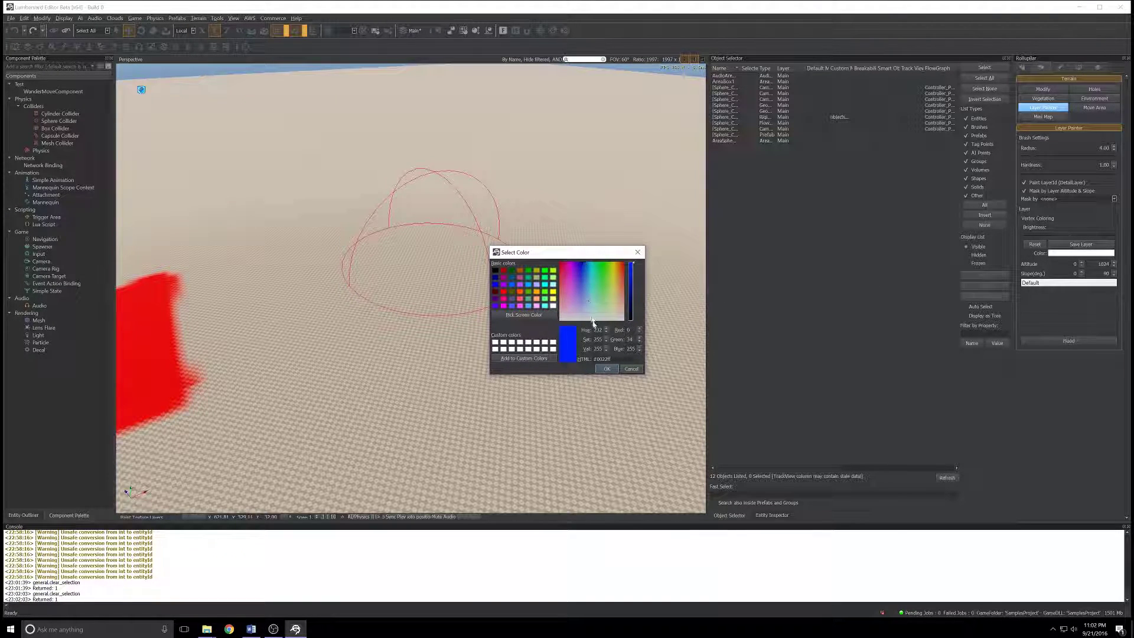
{"action": "left_click", "coordinate": [606, 369]}
{"action": "mouse_move", "coordinate": [391, 264]}
{"action": "left_mouse_down"}
{"action": "mouse_move", "coordinate": [433, 266]}
{"action": "mouse_move", "coordinate": [389, 242]}
{"action": "mouse_move", "coordinate": [425, 268]}
{"action": "mouse_move", "coordinate": [425, 244]}
{"action": "mouse_move", "coordinate": [438, 286]}
{"action": "mouse_move", "coordinate": [467, 237]}
{"action": "mouse_move", "coordinate": [432, 275]}
{"action": "mouse_move", "coordinate": [471, 243]}
{"action": "mouse_move", "coordinate": [453, 290]}
{"action": "mouse_move", "coordinate": [480, 273]}
{"action": "mouse_move", "coordinate": [485, 294]}
{"action": "mouse_move", "coordinate": [414, 305]}
{"action": "mouse_move", "coordinate": [358, 264]}
{"action": "mouse_move", "coordinate": [398, 235]}
{"action": "mouse_move", "coordinate": [463, 236]}
{"action": "mouse_move", "coordinate": [501, 252]}
{"action": "mouse_move", "coordinate": [504, 282]}
{"action": "mouse_move", "coordinate": [460, 300]}
{"action": "mouse_move", "coordinate": [412, 289]}
{"action": "mouse_move", "coordinate": [412, 228]}
{"action": "mouse_move", "coordinate": [464, 234]}
{"action": "mouse_move", "coordinate": [490, 265]}
{"action": "mouse_move", "coordinate": [440, 269]}
{"action": "left_mouse_up"}
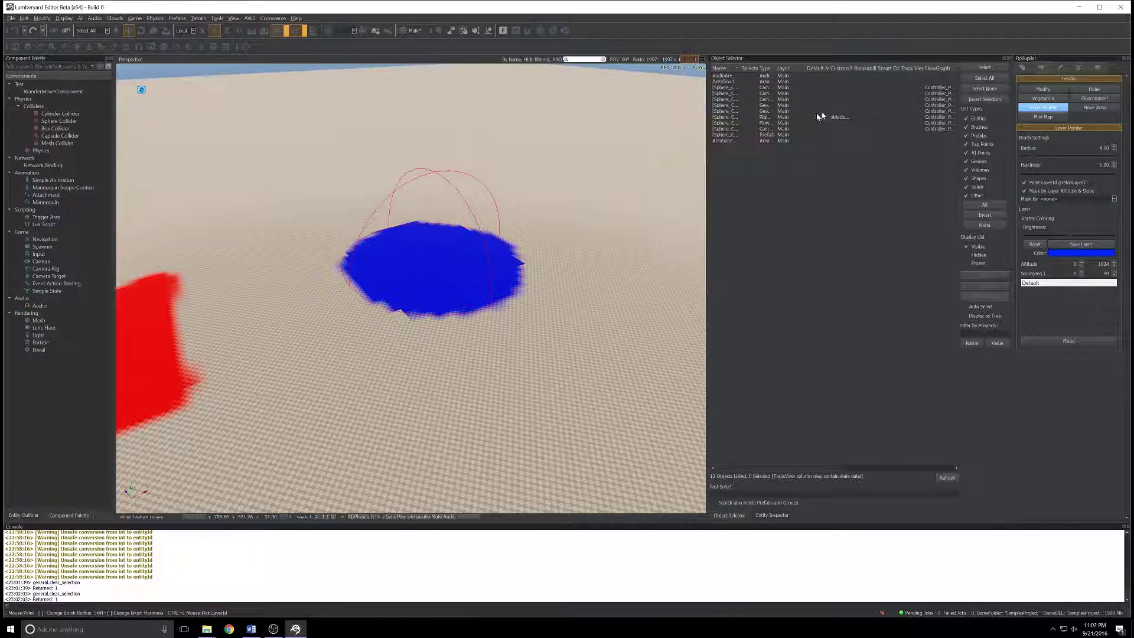
{"action": "left_click", "coordinate": [723, 141]}
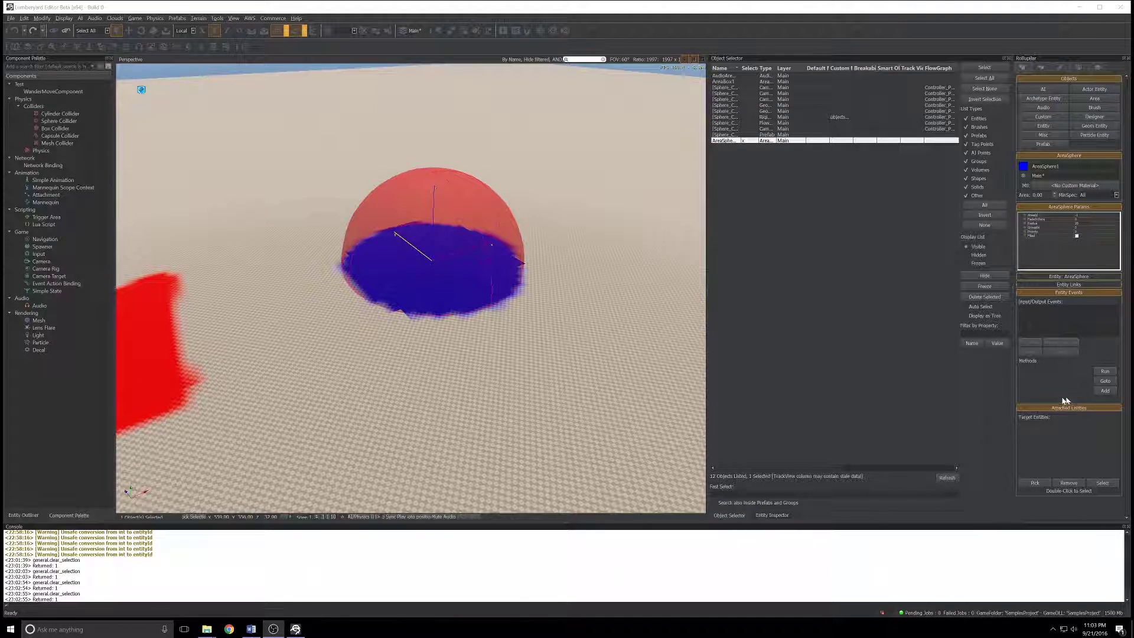
Step: Add AudioAreaAmbience1 to the AreaSphere's Attached Entities, then deselect
{"action": "left_click", "coordinate": [1033, 483]}
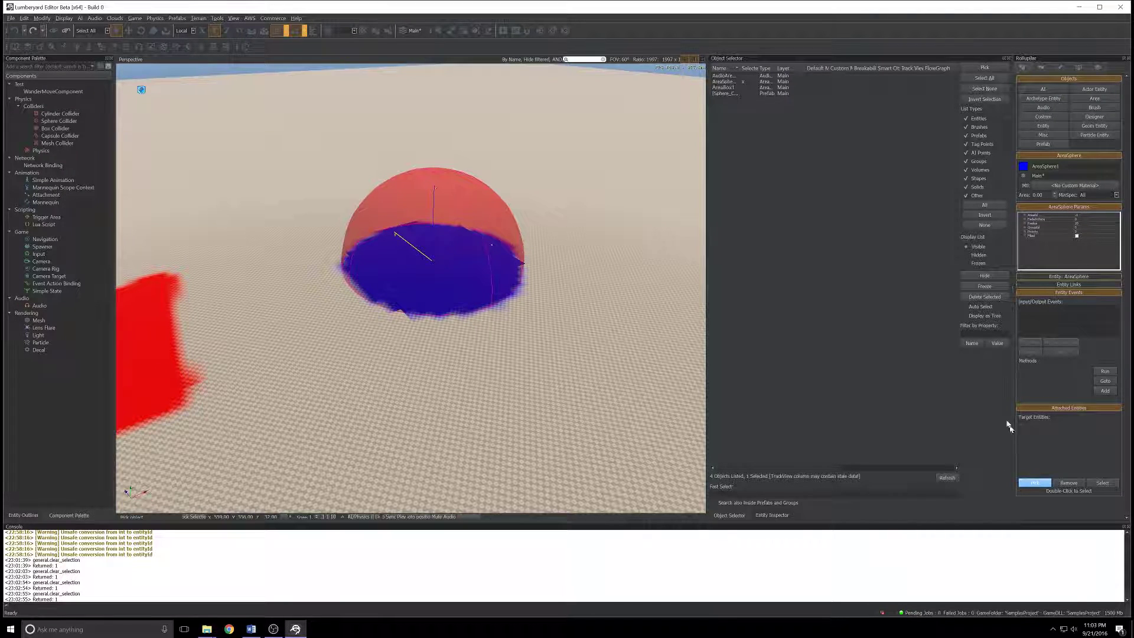
{"action": "left_click", "coordinate": [727, 77]}
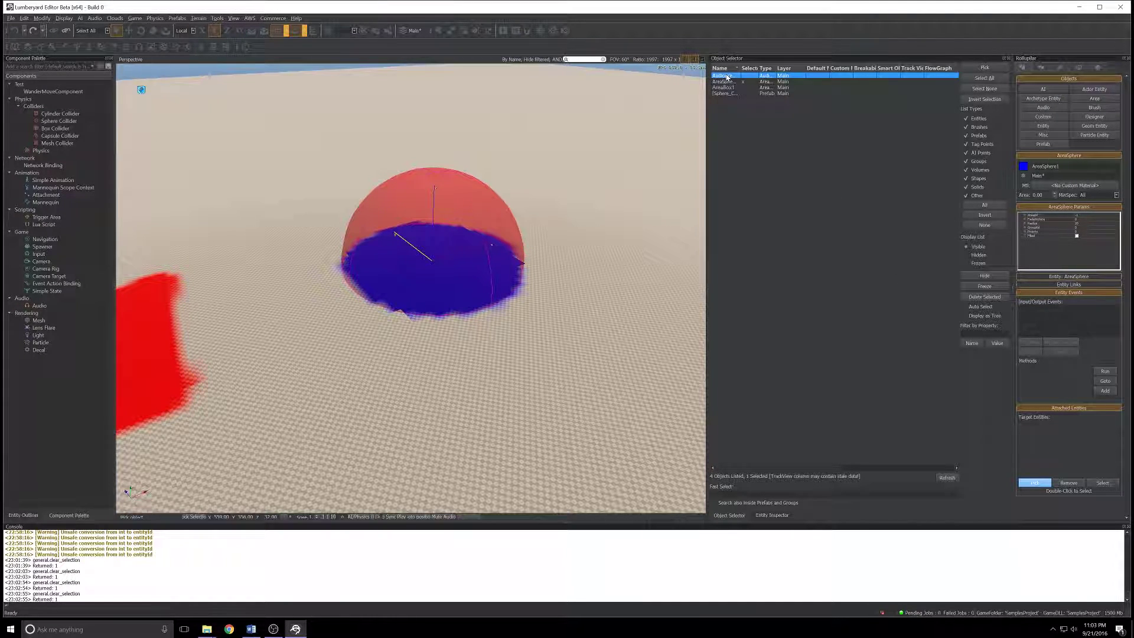
{"action": "left_click", "coordinate": [990, 67]}
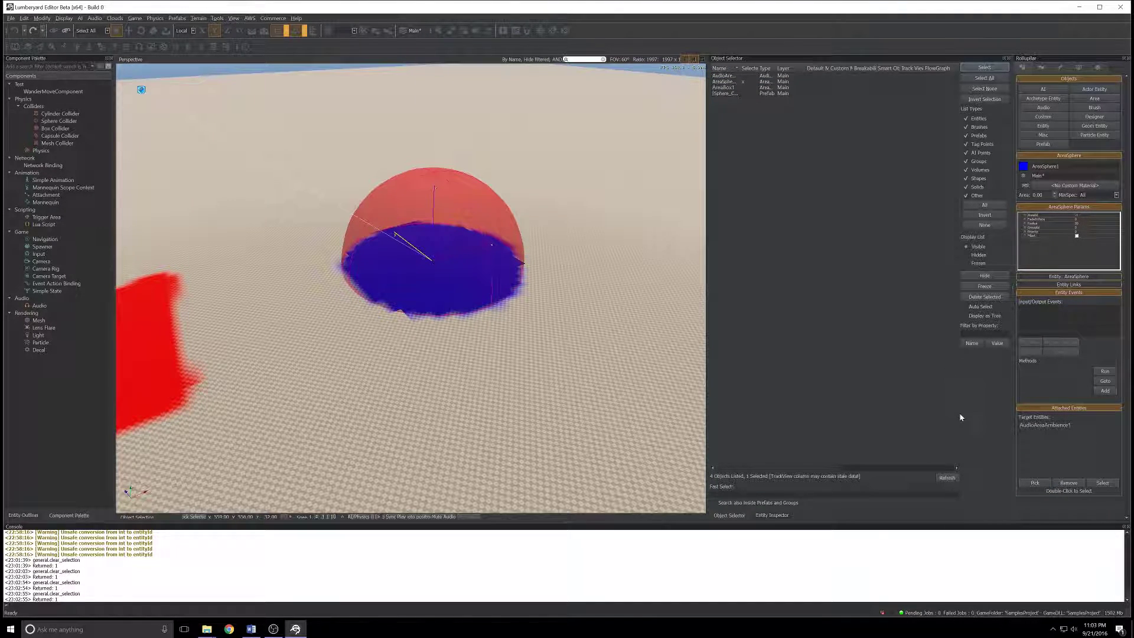
{"action": "left_click", "coordinate": [287, 330]}
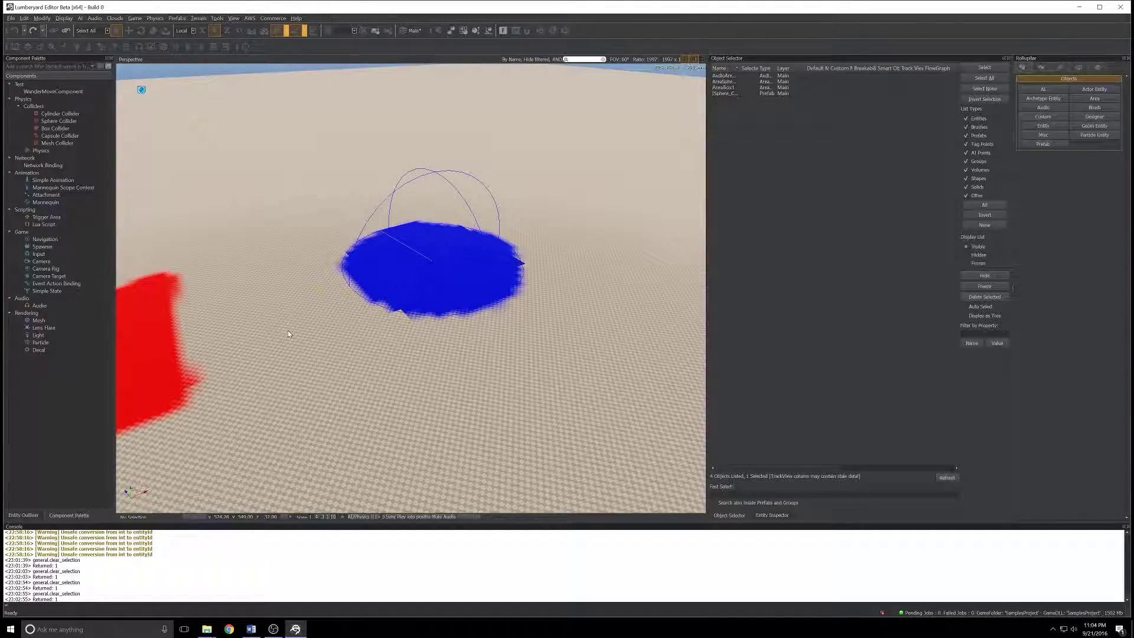
{"action": "key", "text": "ctrl+g"}
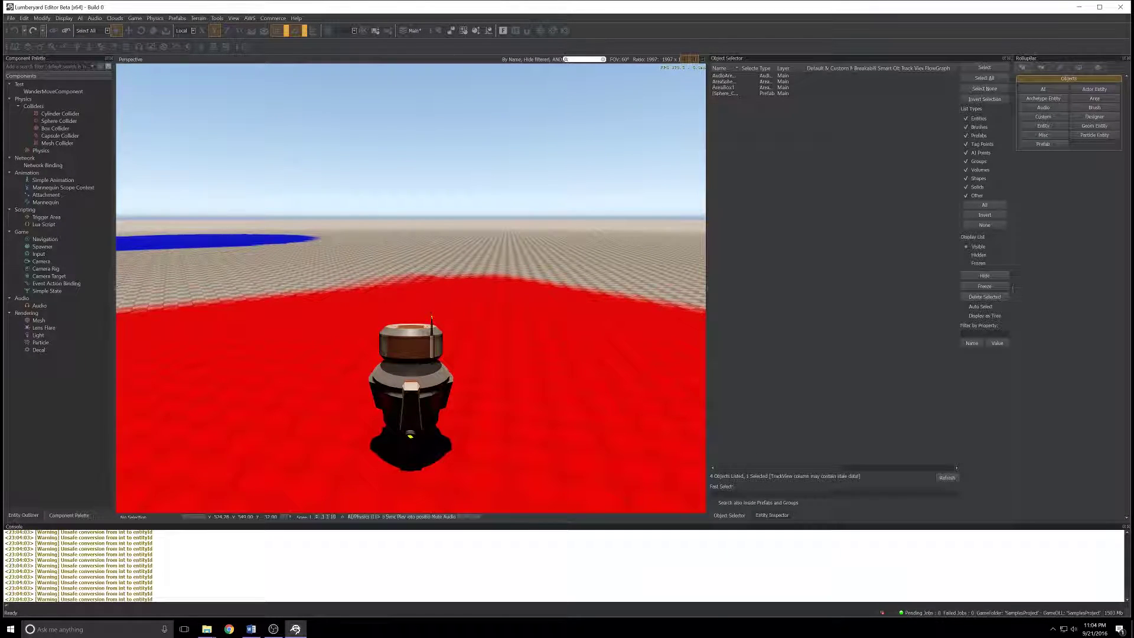
{"action": "key", "text": "Escape"}
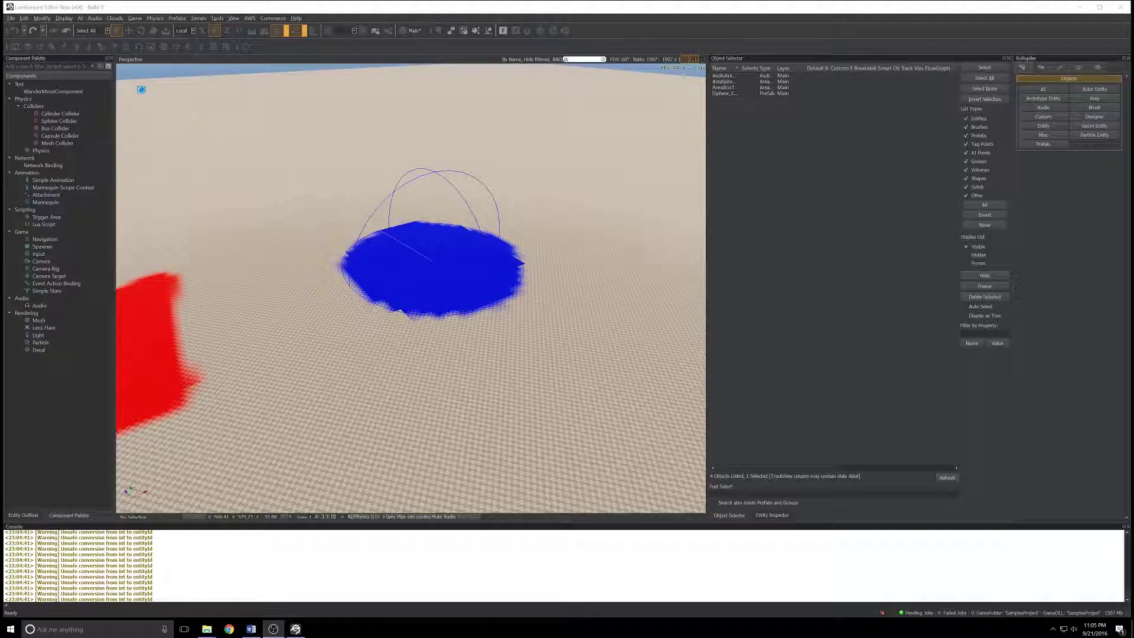
{"action": "right_click_drag", "start_coordinate": [268, 274], "coordinate": [231, 275]}
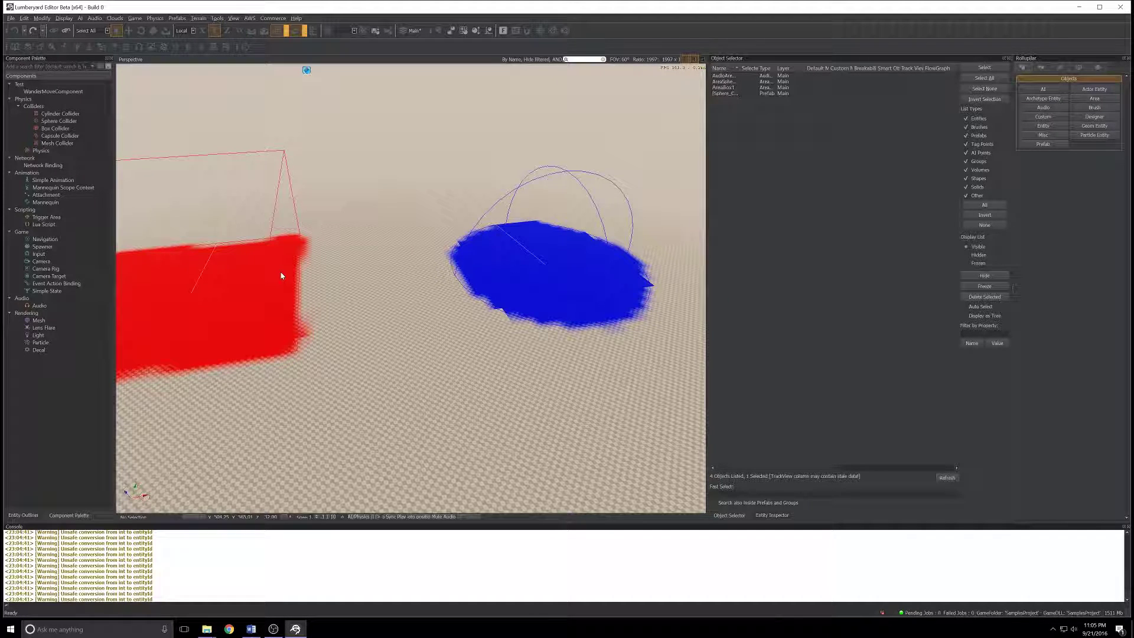
{"action": "key", "text": "alt+Tab"}
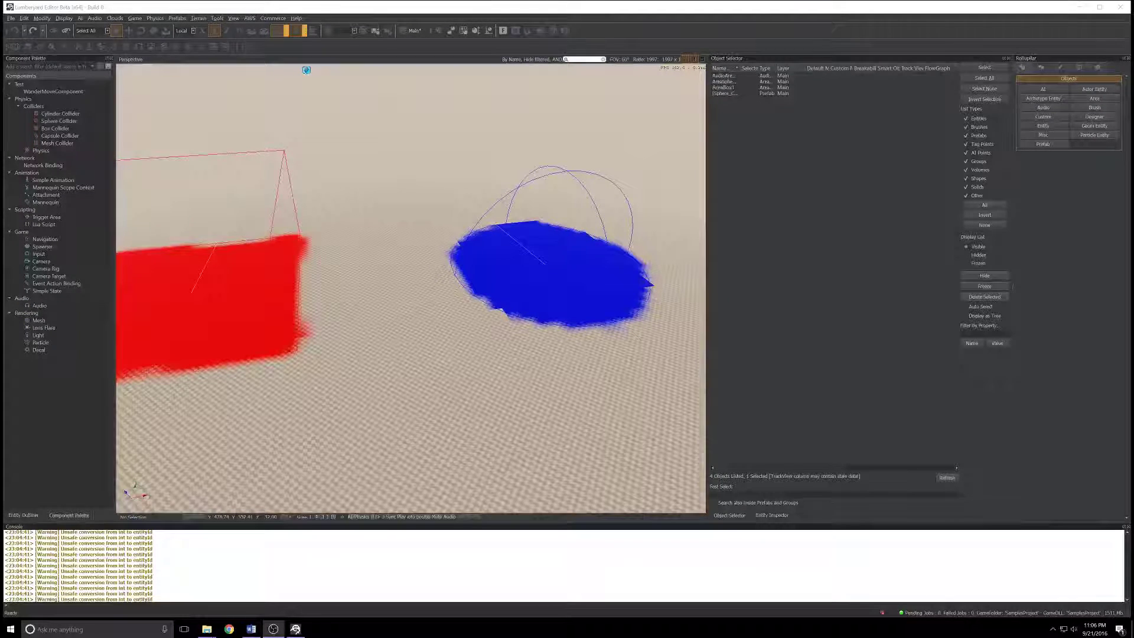